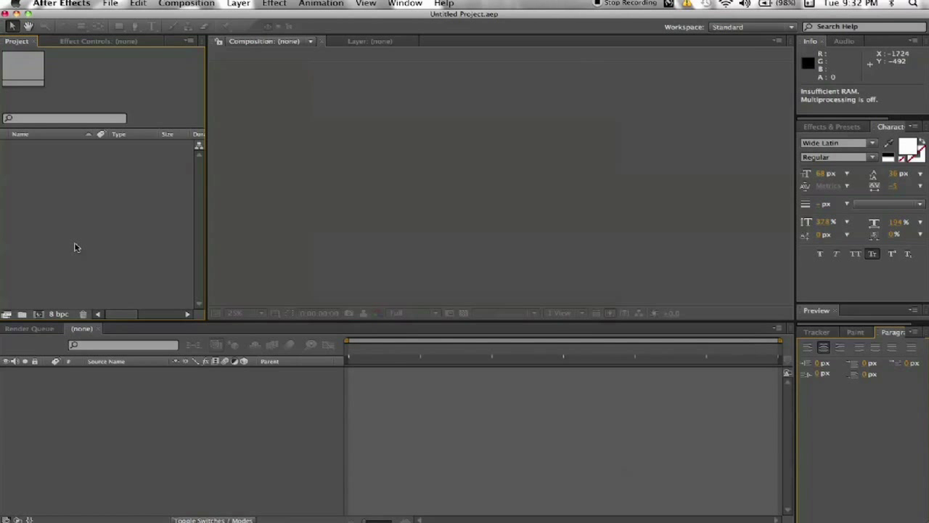
# Step: Import the '50 Ways to Die Episode 1 – PTSD' movie from the Desktop
pyautogui.doubleClick(74, 247)
pyautogui.click(358, 193)
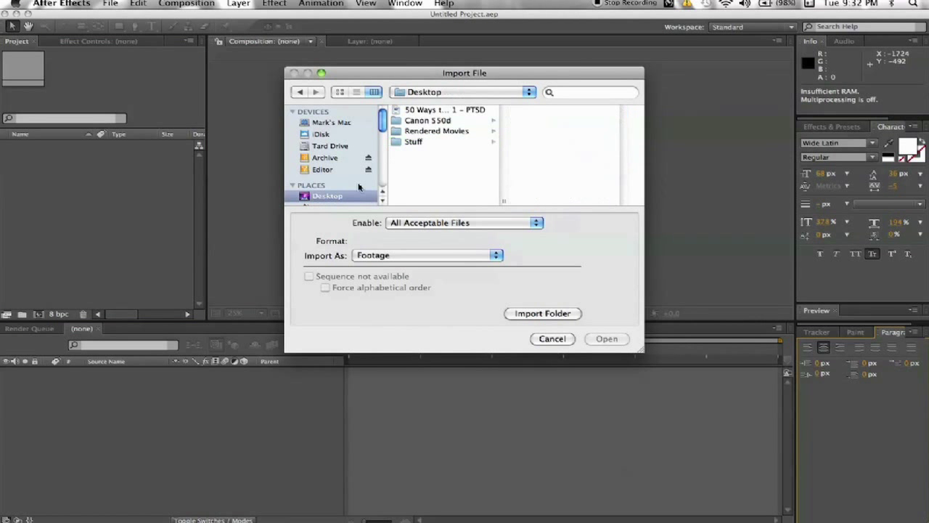
pyautogui.click(417, 110)
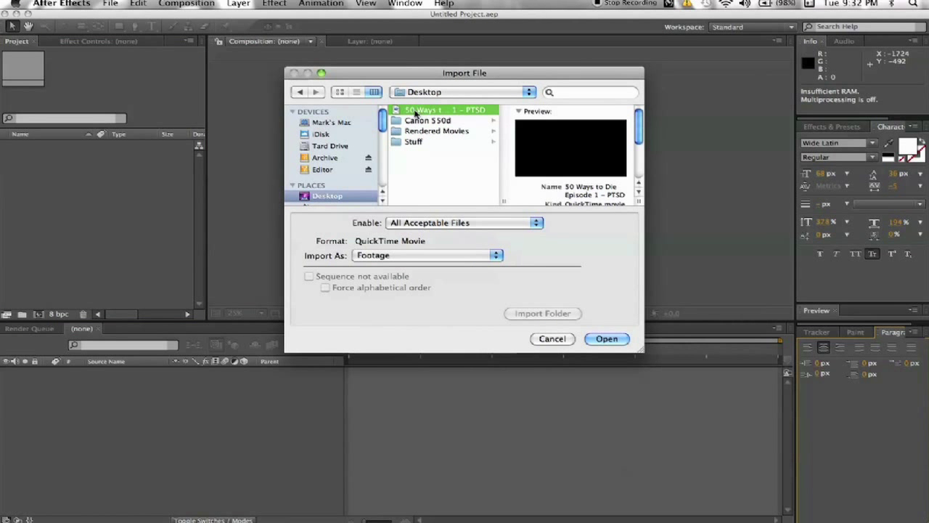
pyautogui.doubleClick(417, 110)
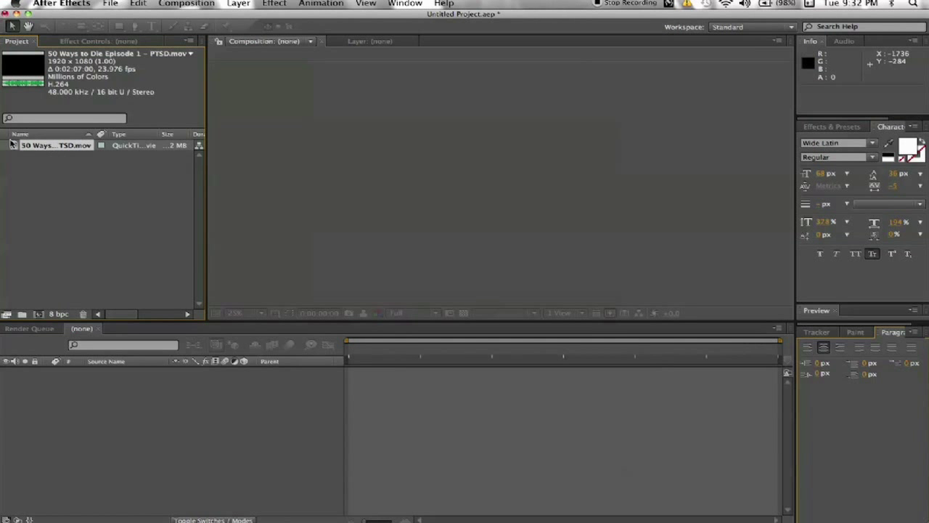
# Step: Build a composition from the footage and scrub to the running shot near 1:09
pyautogui.moveTo(13, 148); pyautogui.dragTo(37, 315)
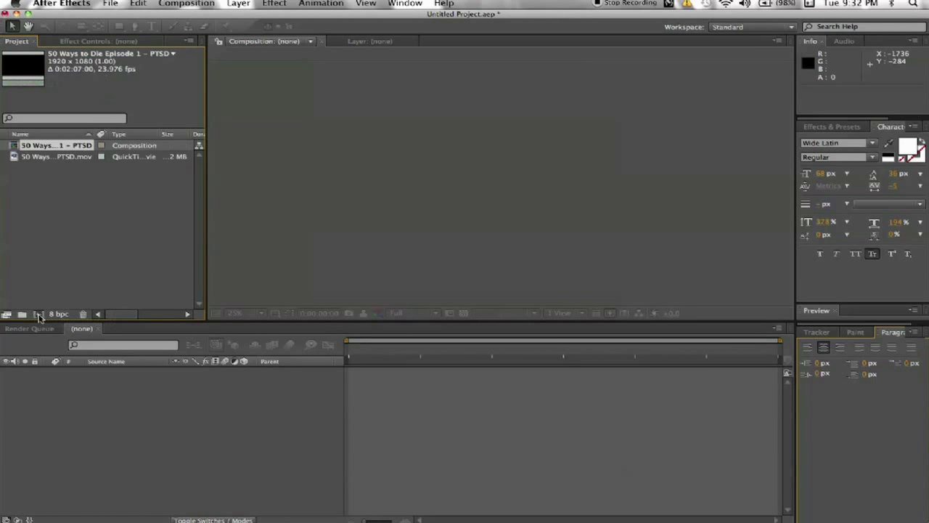
pyautogui.moveTo(376, 352); pyautogui.dragTo(580, 352)
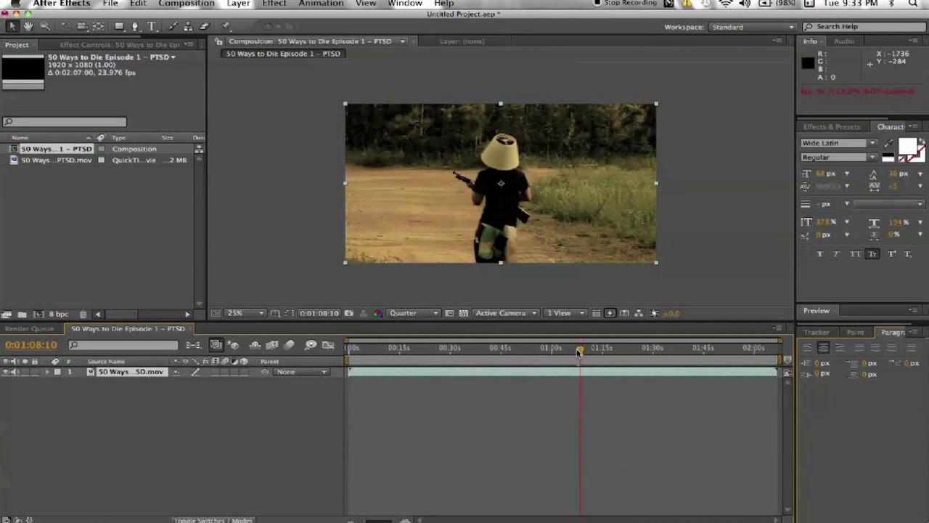
pyautogui.press('space')
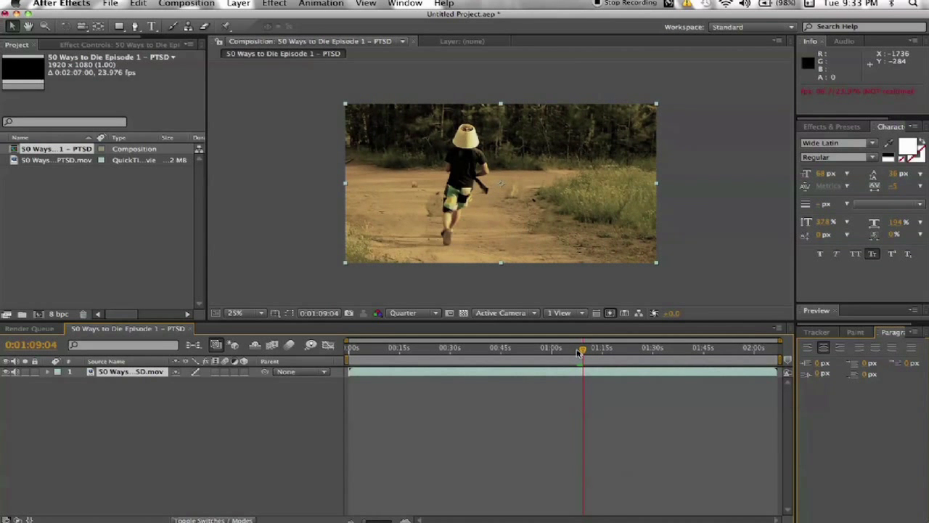
pyautogui.click(579, 352)
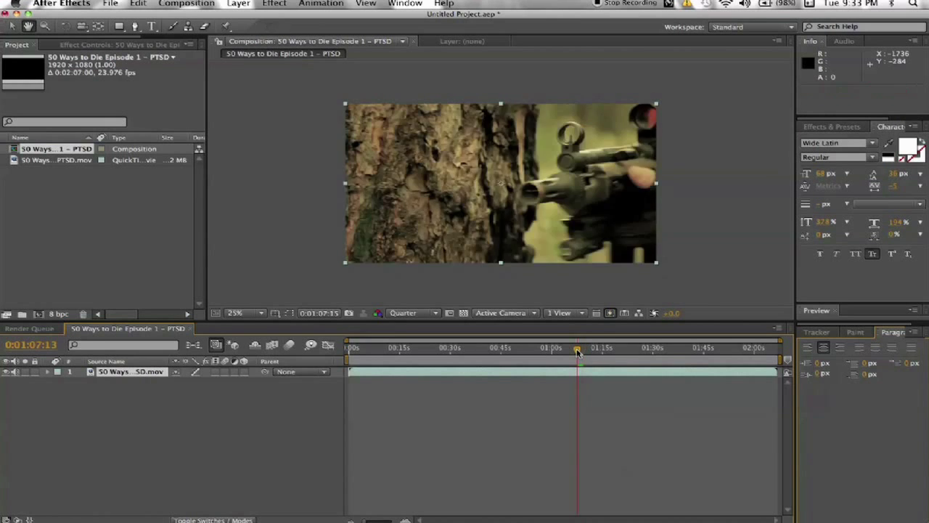
pyautogui.press('space')
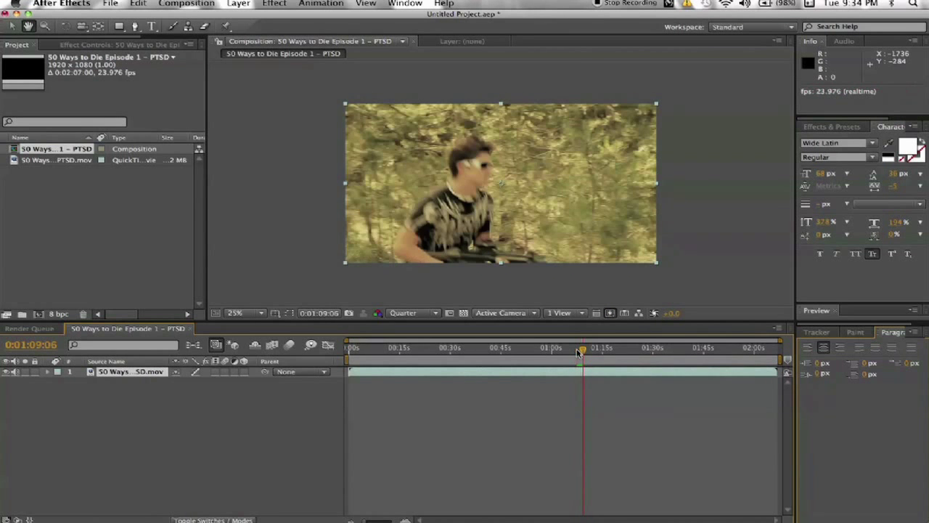
pyautogui.press('space')
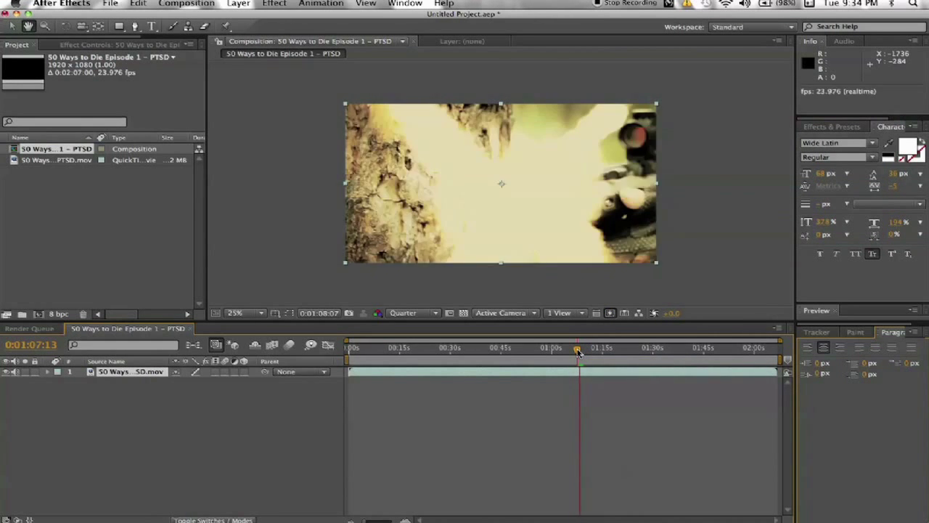
pyautogui.press('space')
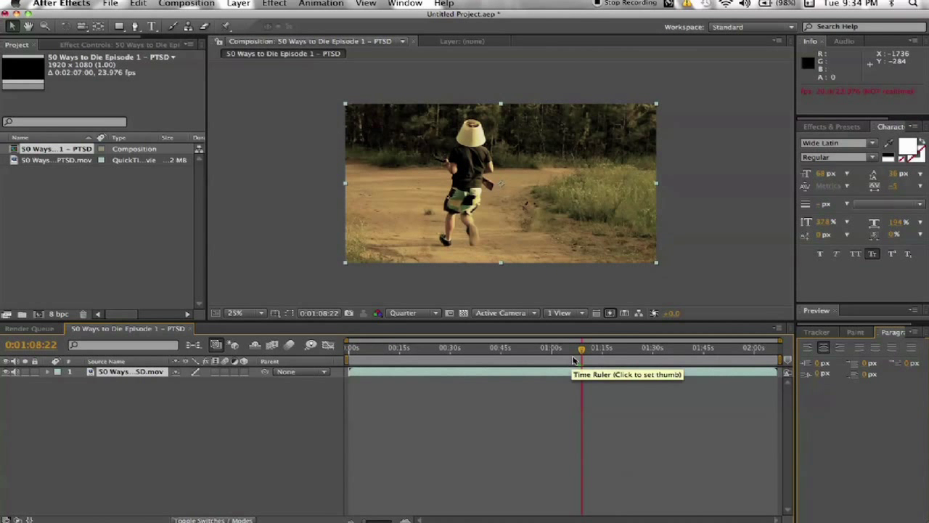
pyautogui.moveTo(583, 352); pyautogui.dragTo(587, 351)
# Step: Browse to Editor > After Effects > Action Essentials 2 > 06. Dirt_Charges for import
pyautogui.doubleClick(89, 236)
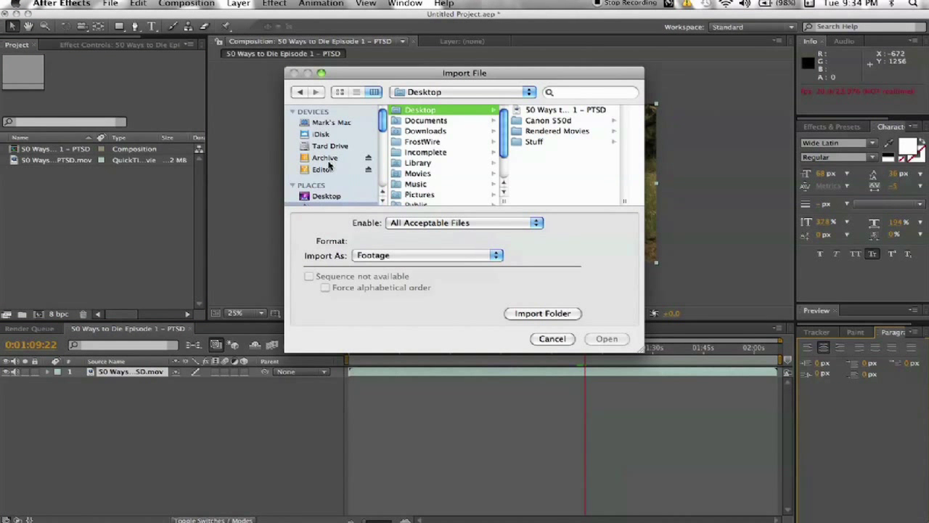
pyautogui.click(326, 170)
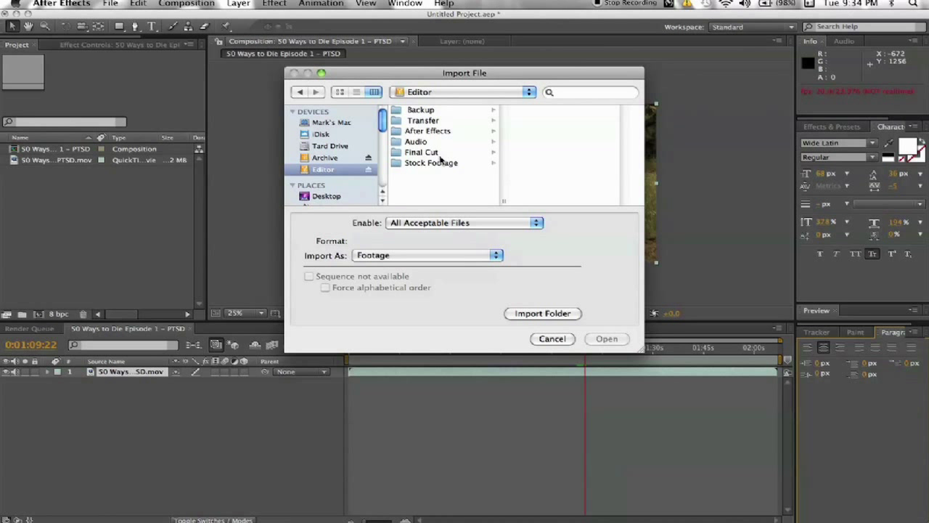
pyautogui.click(423, 132)
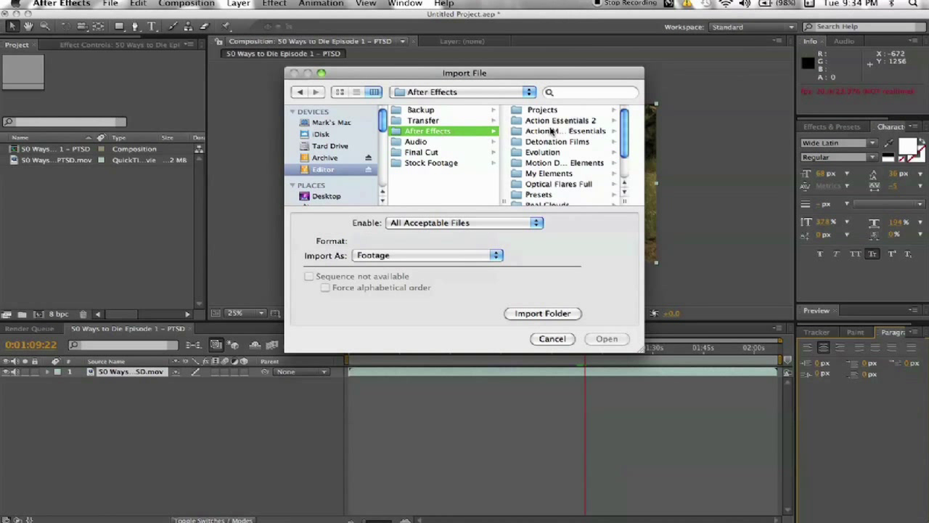
pyautogui.click(550, 120)
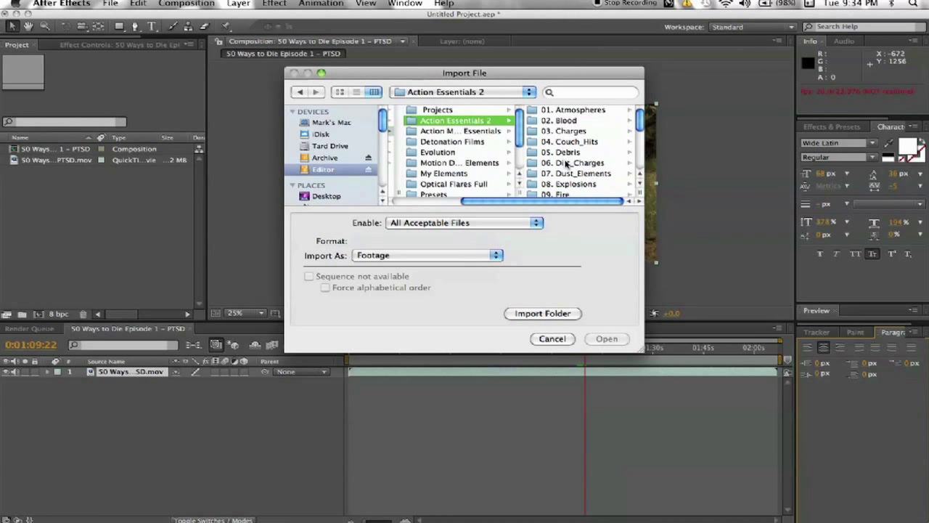
pyautogui.click(572, 165)
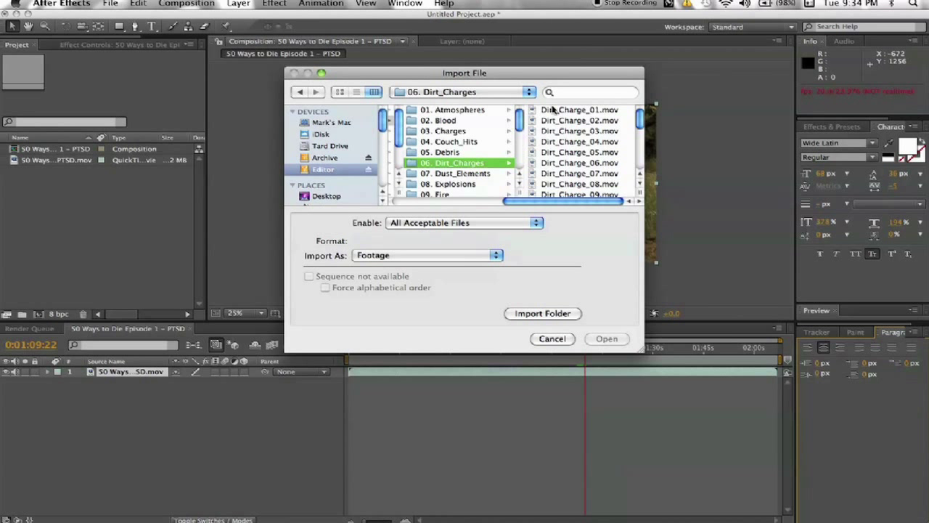
# Step: Preview Dirt_Charge_01 and Dirt_Charge_02, then import Dirt_Charge_02.mov
pyautogui.click(554, 110)
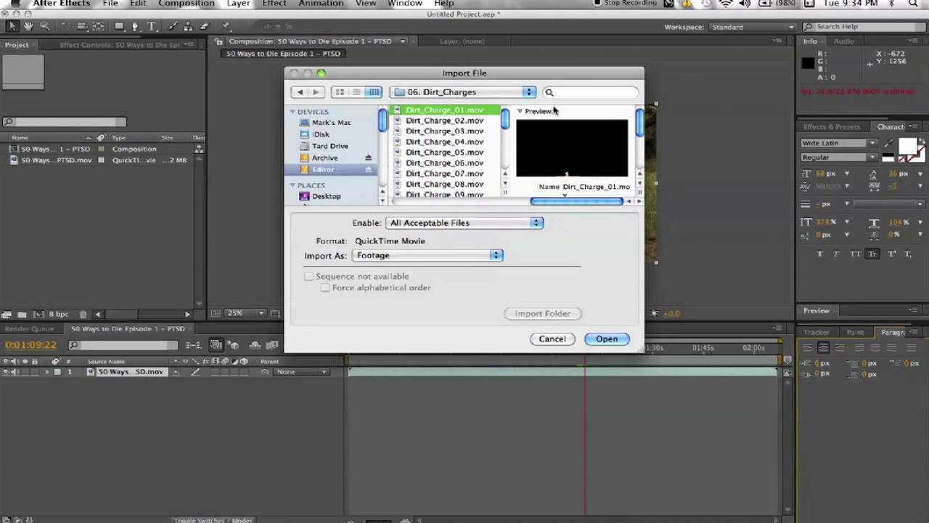
pyautogui.press('space')
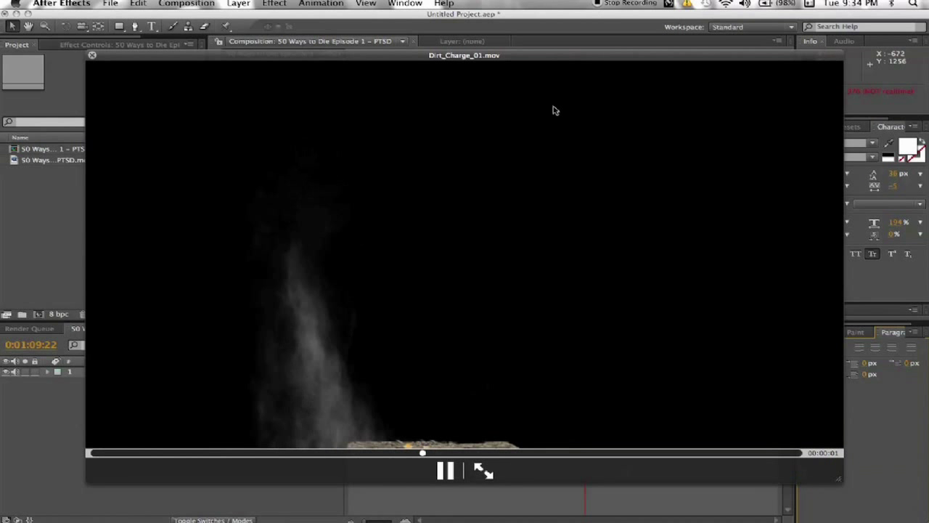
pyautogui.press('Down')
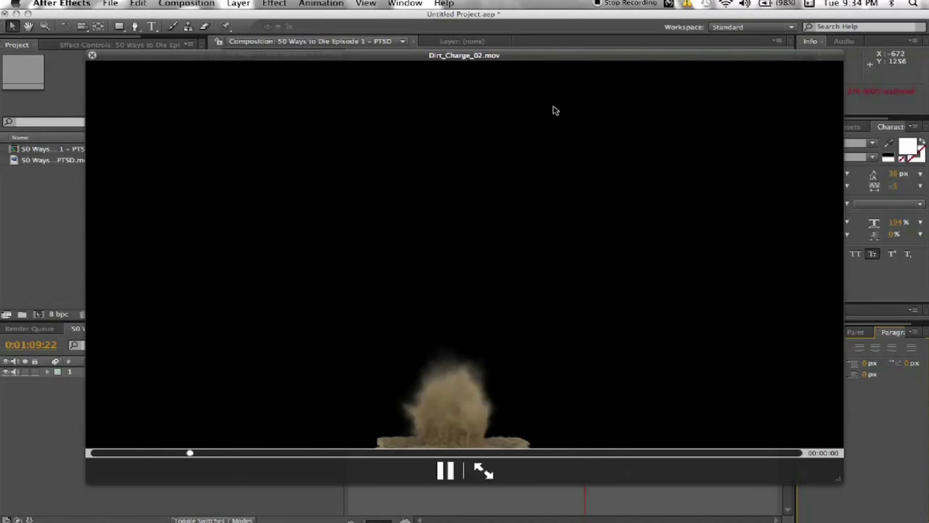
pyautogui.press('space')
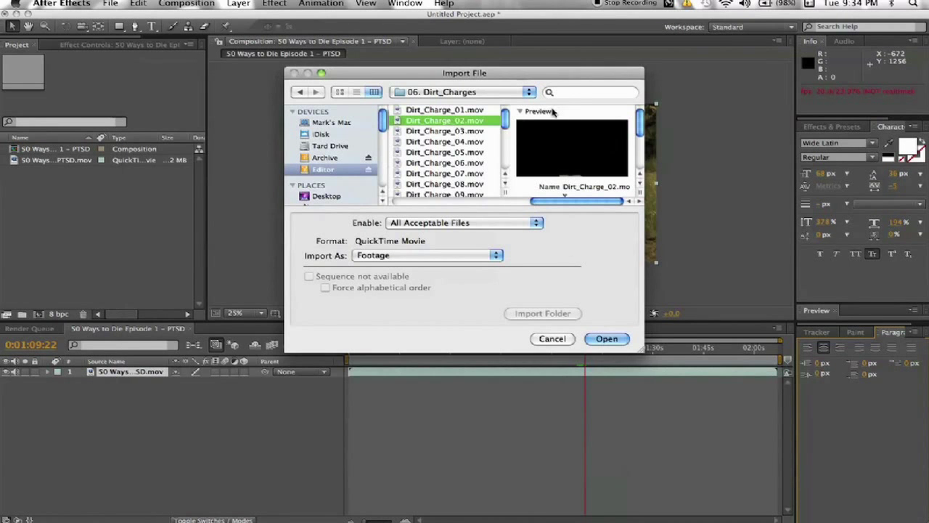
pyautogui.click(603, 338)
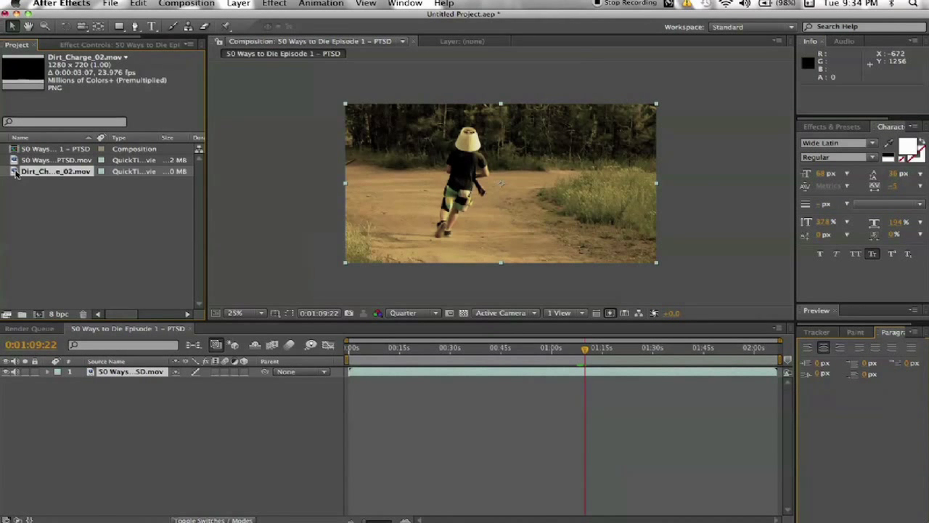
# Step: Layer Dirt_Charge_02 above the footage at 0:01:09:20, view at 50% and preview the burst
pyautogui.moveTo(14, 172); pyautogui.dragTo(586, 371)
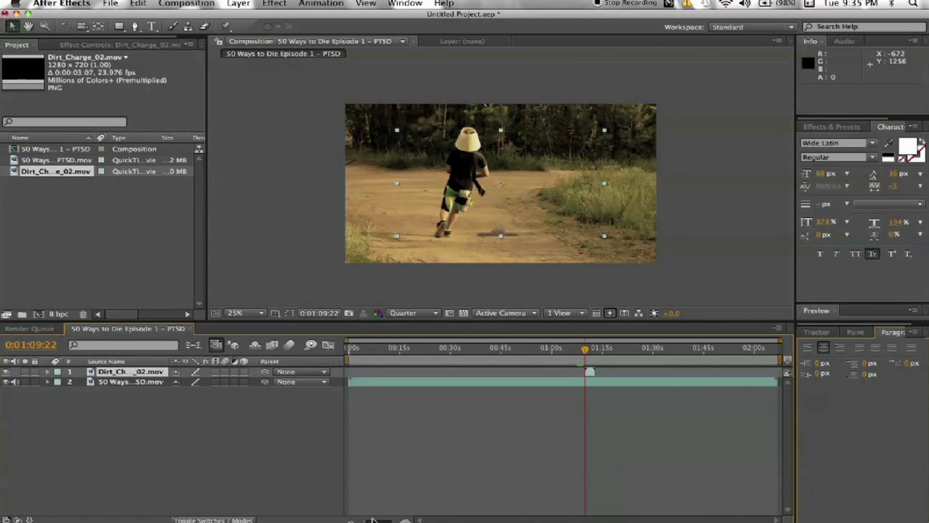
pyautogui.moveTo(372, 520); pyautogui.dragTo(379, 520)
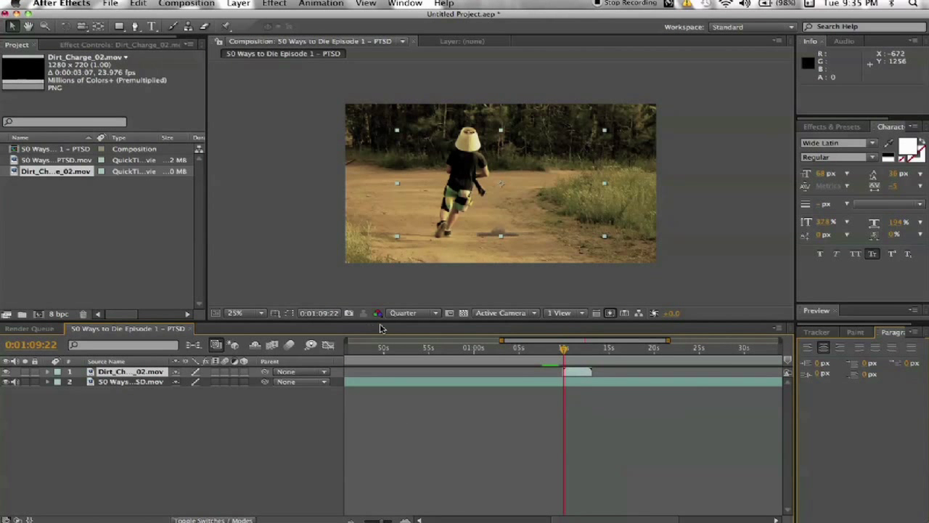
pyautogui.click(435, 287)
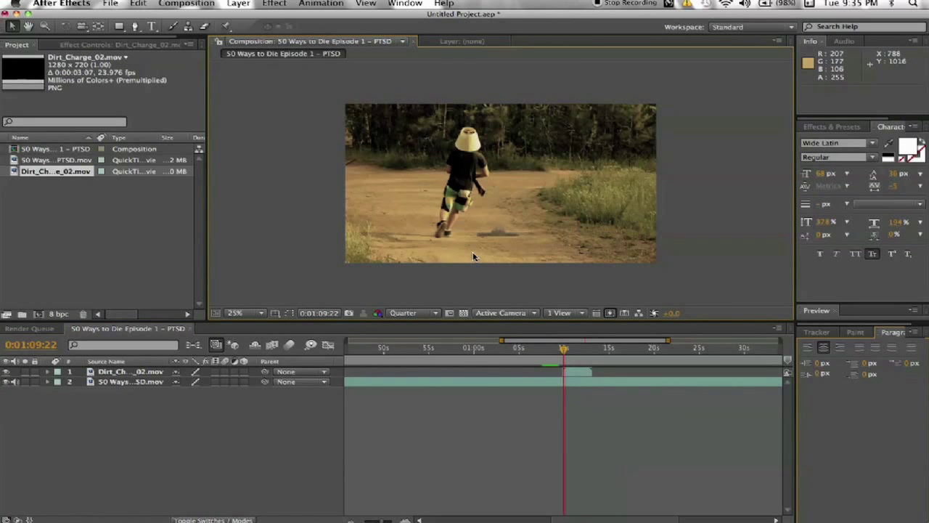
pyautogui.press('.')
pyautogui.press('h')
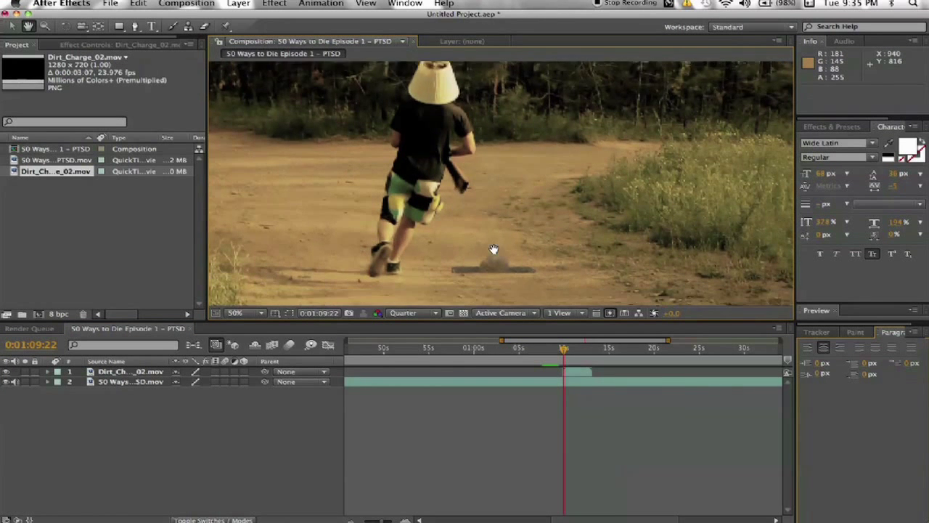
pyautogui.moveTo(493, 249); pyautogui.dragTo(488, 217)
pyautogui.press('space')
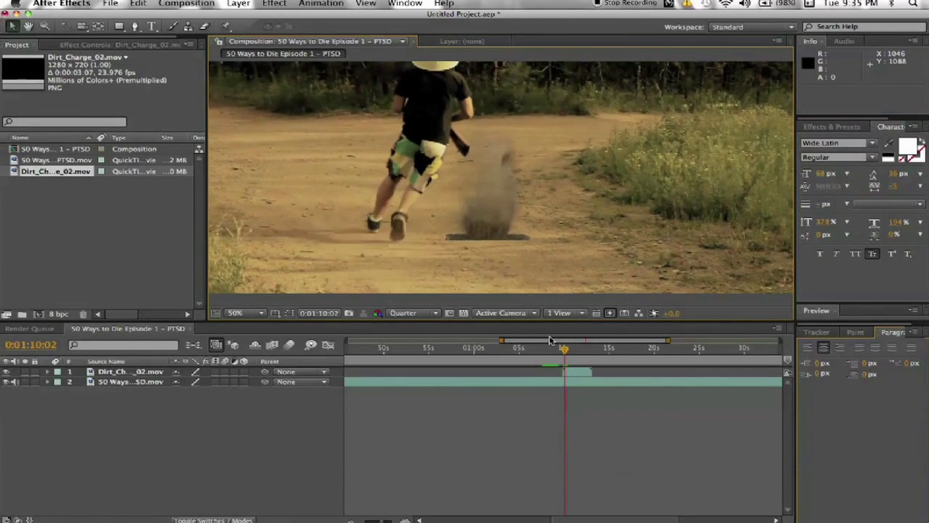
pyautogui.click(573, 374)
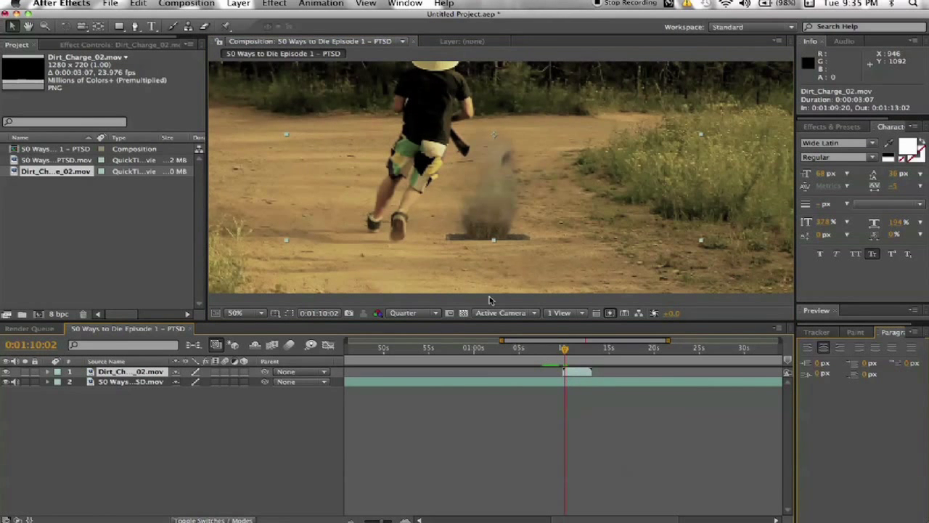
# Step: Draw a Pen mask around the dark ground strip beneath the dirt burst
pyautogui.press('g')
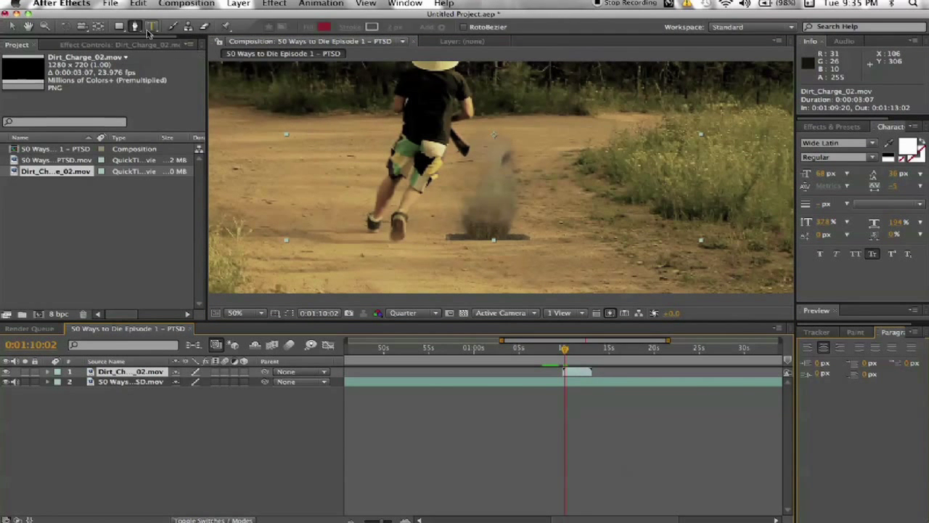
pyautogui.press('.')
pyautogui.press('.')
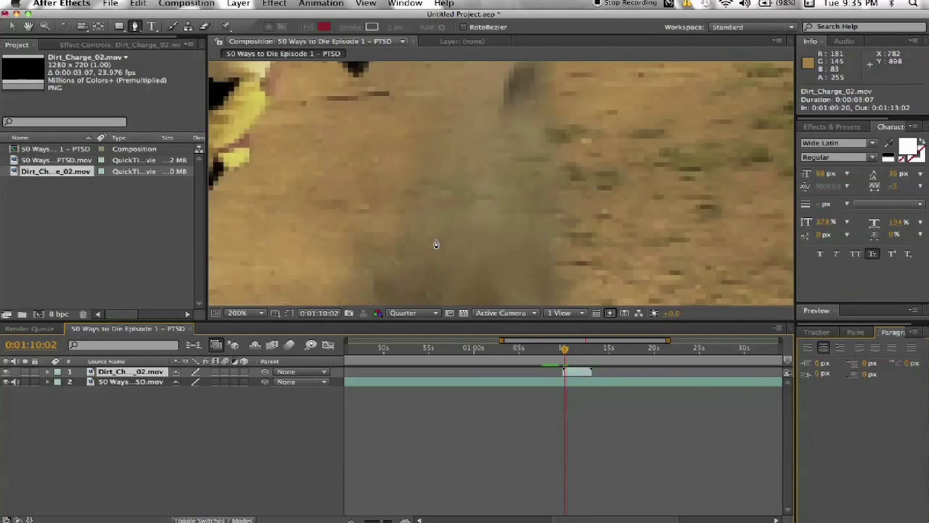
pyautogui.press(',')
pyautogui.press(',')
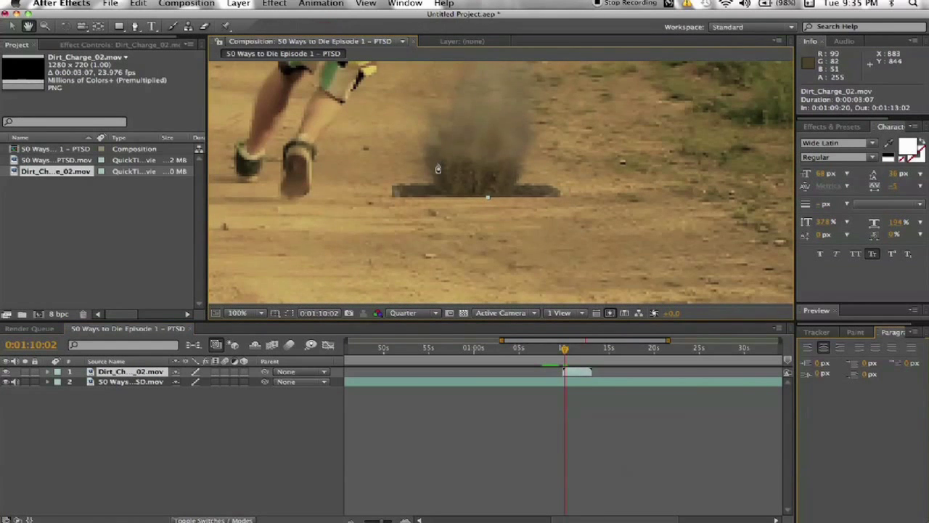
pyautogui.click(391, 186)
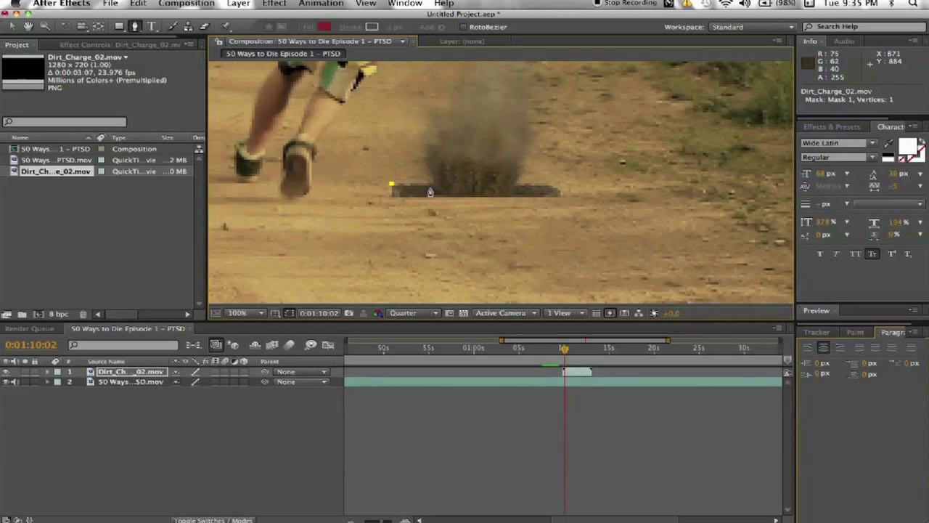
pyautogui.click(433, 184)
pyautogui.click(439, 195)
pyautogui.click(482, 196)
pyautogui.click(510, 194)
pyautogui.click(519, 186)
pyautogui.click(543, 177)
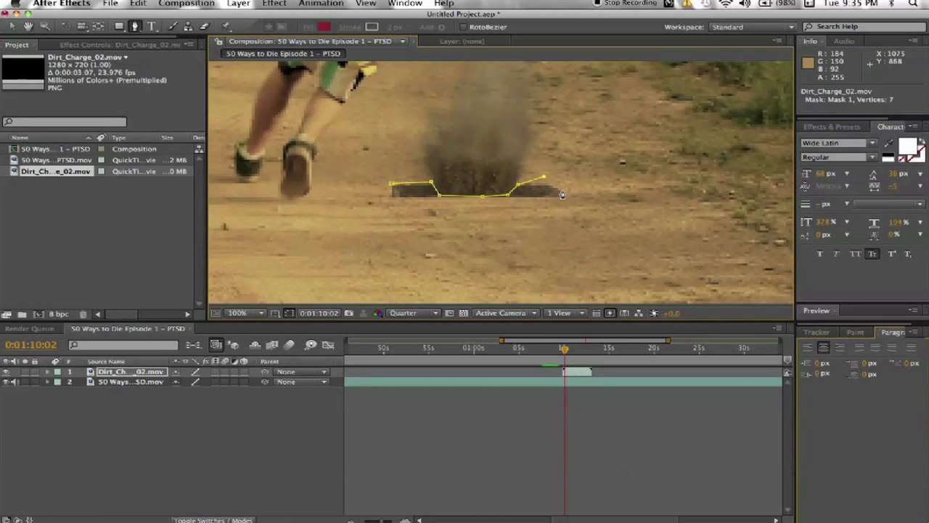
pyautogui.click(644, 176)
pyautogui.click(581, 290)
pyautogui.click(364, 243)
pyautogui.click(351, 184)
pyautogui.click(391, 186)
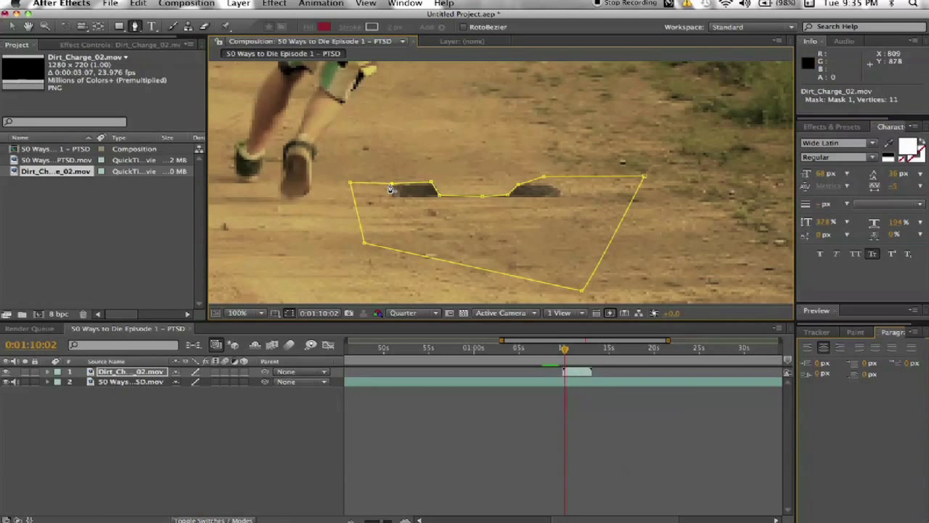
# Step: Set Mask 1 to Subtract, hide mask outlines, and feather it 17 pixels
pyautogui.press('m')
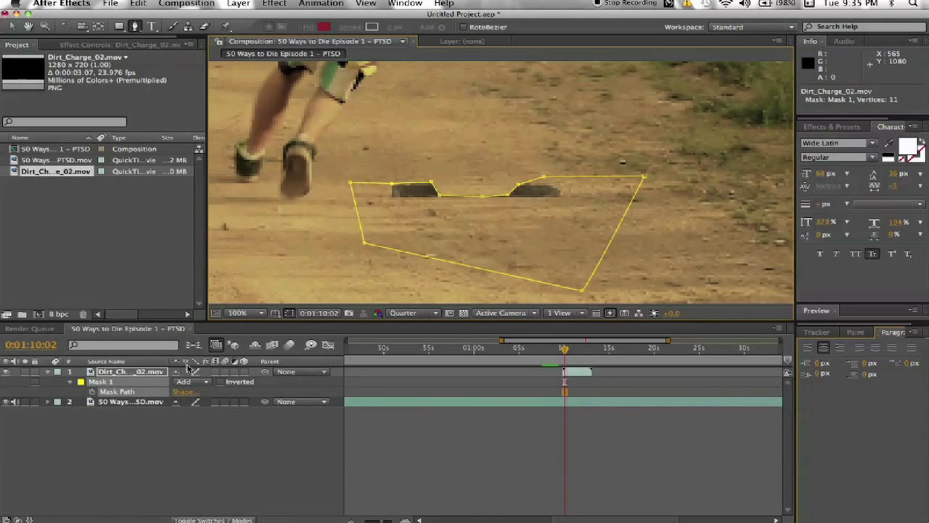
pyautogui.click(189, 387)
pyautogui.click(192, 396)
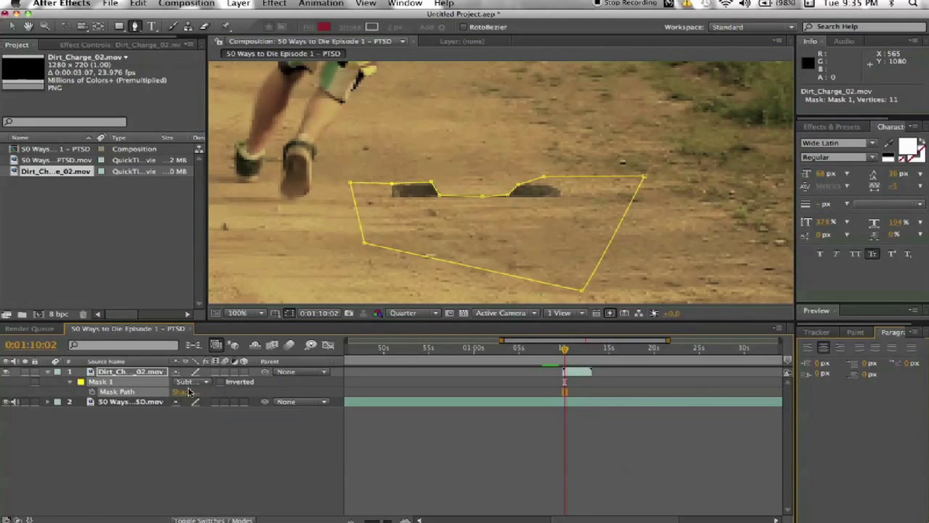
pyautogui.click(288, 313)
pyautogui.press('m')
pyautogui.press('m')
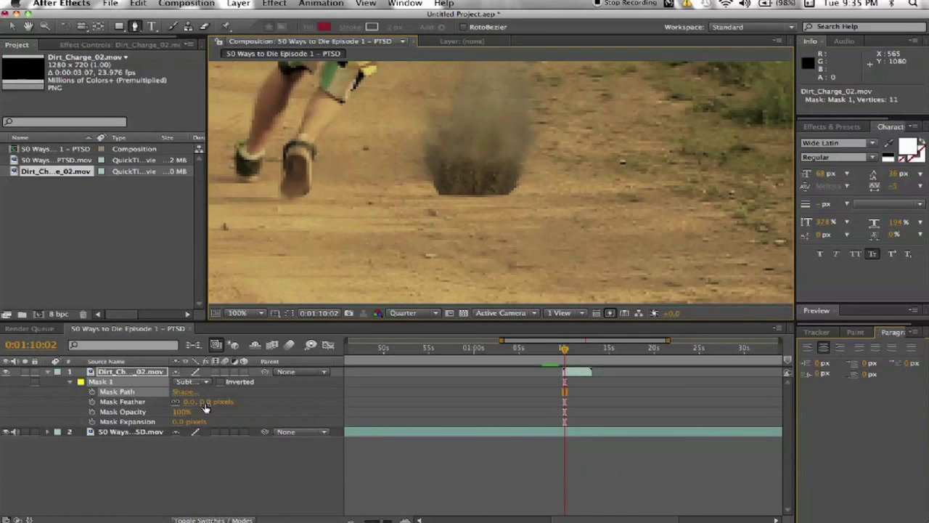
pyautogui.moveTo(205, 405); pyautogui.dragTo(209, 401)
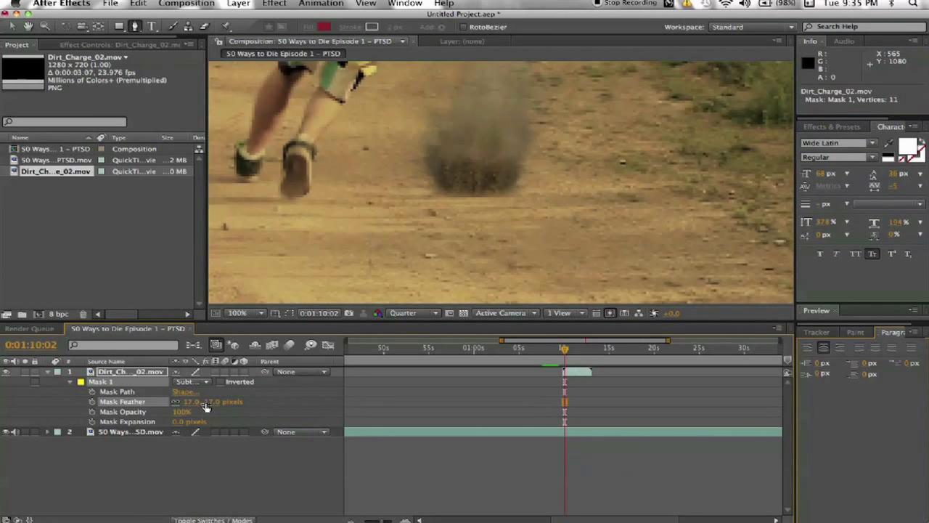
pyautogui.press('h')
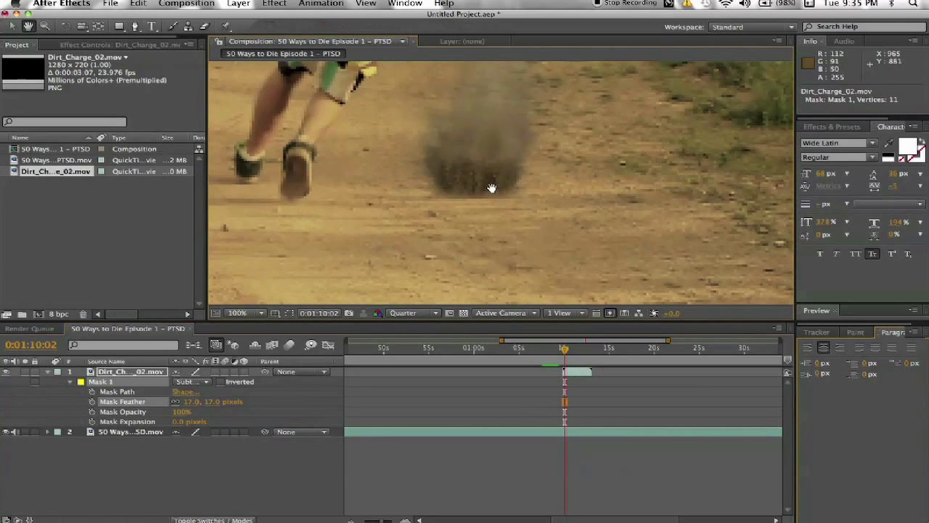
pyautogui.moveTo(491, 188); pyautogui.dragTo(500, 241)
pyautogui.press('g')
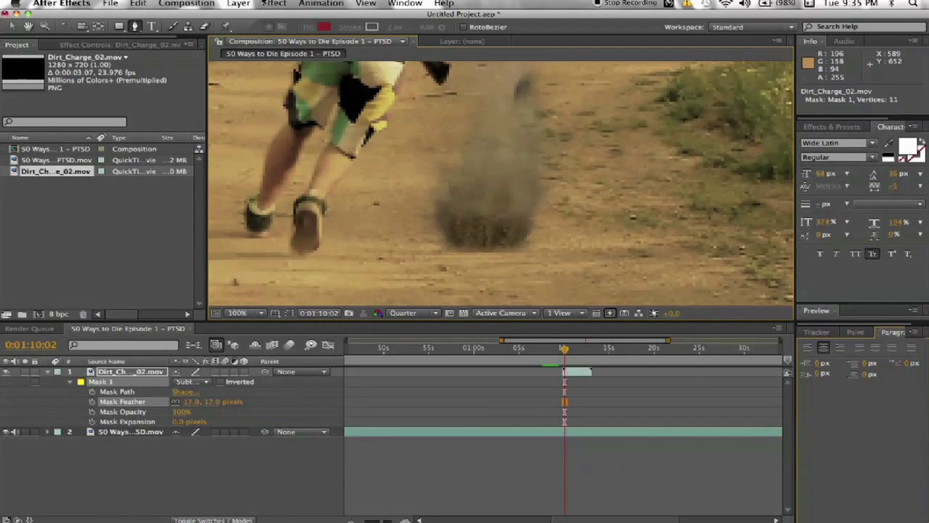
# Step: Apply Curves to Dirt_Charge_02 and adjust the RGB master curve to brighten the dust
pyautogui.click(274, 3)
pyautogui.moveTo(363, 103)
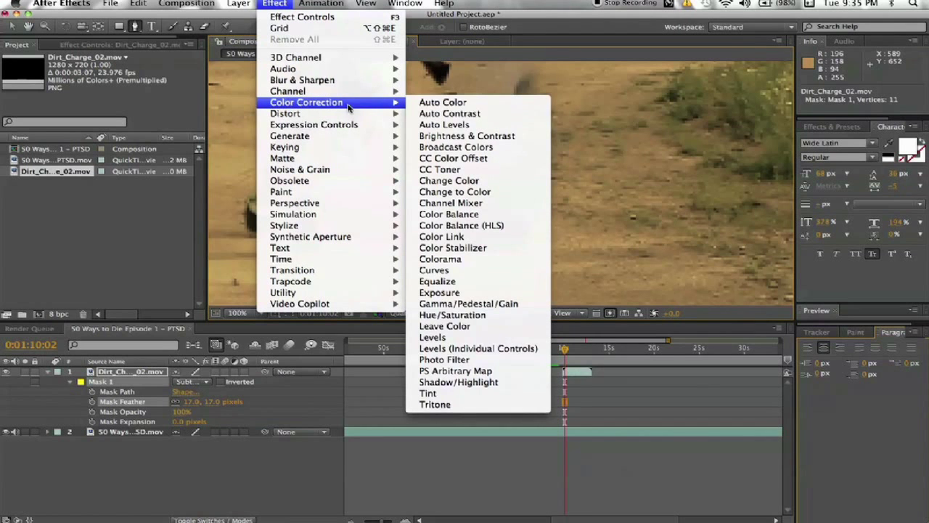
pyautogui.click(434, 270)
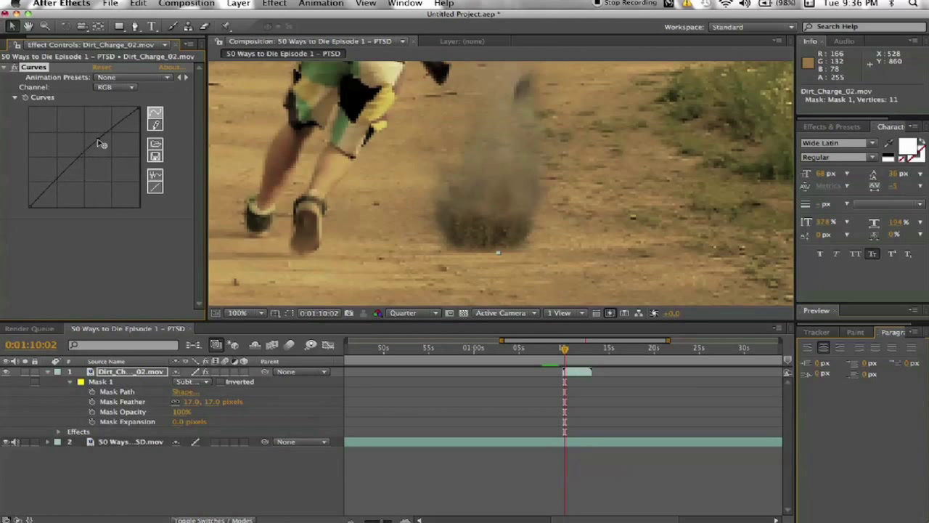
pyautogui.moveTo(102, 144); pyautogui.dragTo(97, 136)
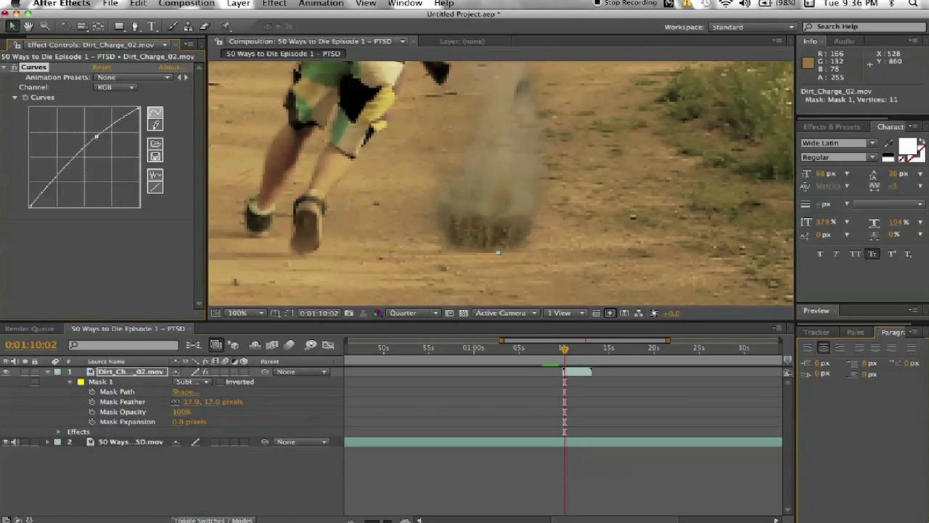
pyautogui.moveTo(58, 174); pyautogui.dragTo(56, 175)
pyautogui.moveTo(96, 136); pyautogui.dragTo(98, 138)
# Step: Adjust the Red and Green channel curves, then switch to the Blue channel
pyautogui.click(113, 87)
pyautogui.click(109, 96)
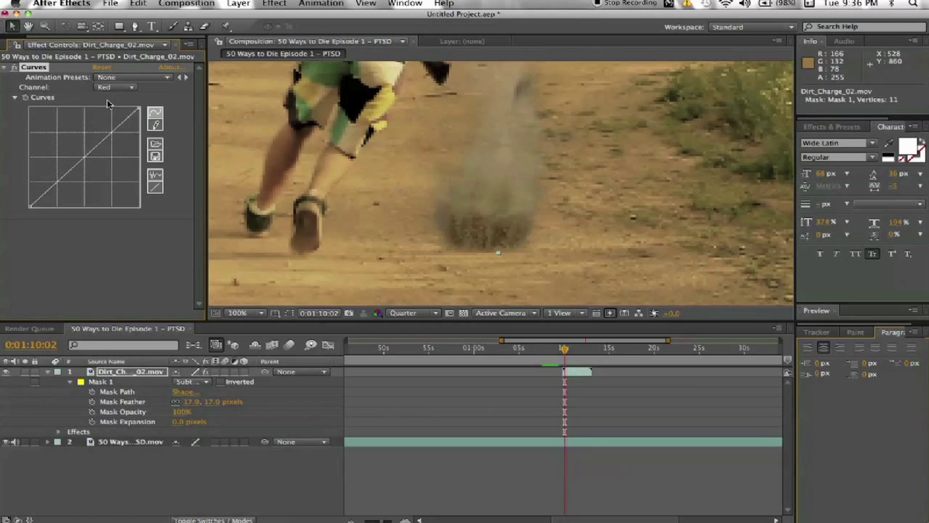
pyautogui.moveTo(84, 159); pyautogui.dragTo(82, 156)
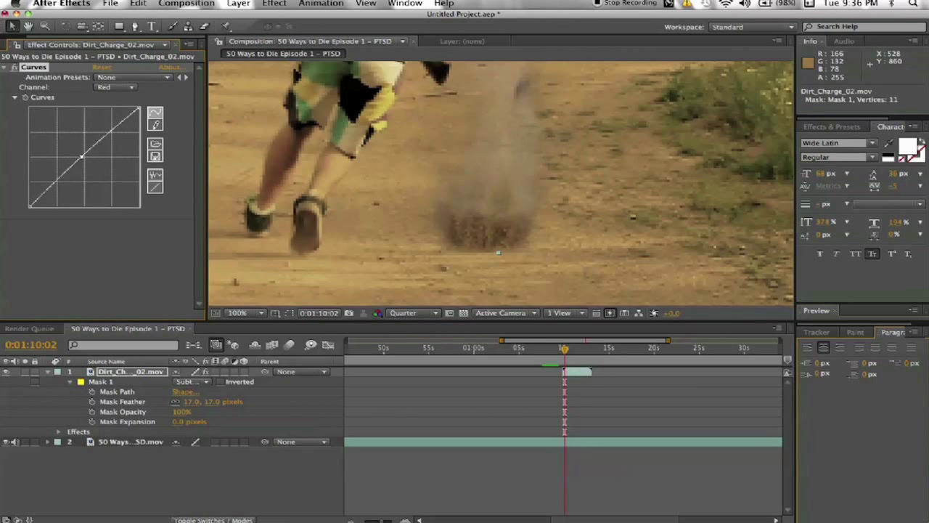
pyautogui.click(116, 88)
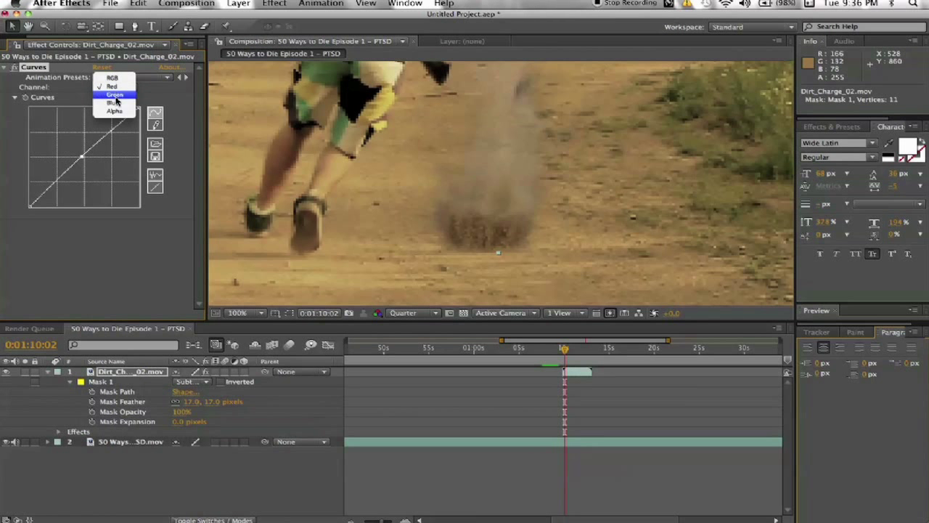
pyautogui.click(112, 98)
pyautogui.click(87, 159)
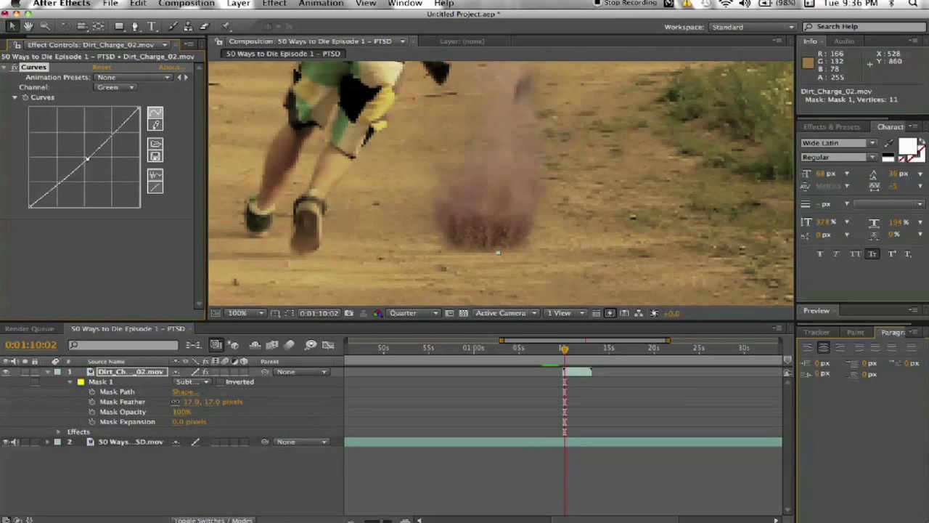
pyautogui.click(86, 159)
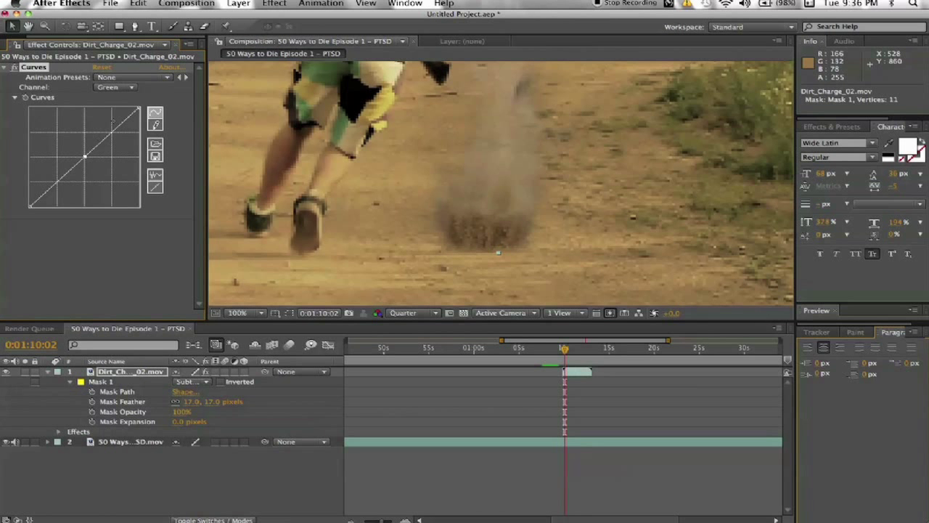
pyautogui.click(123, 88)
pyautogui.click(117, 96)
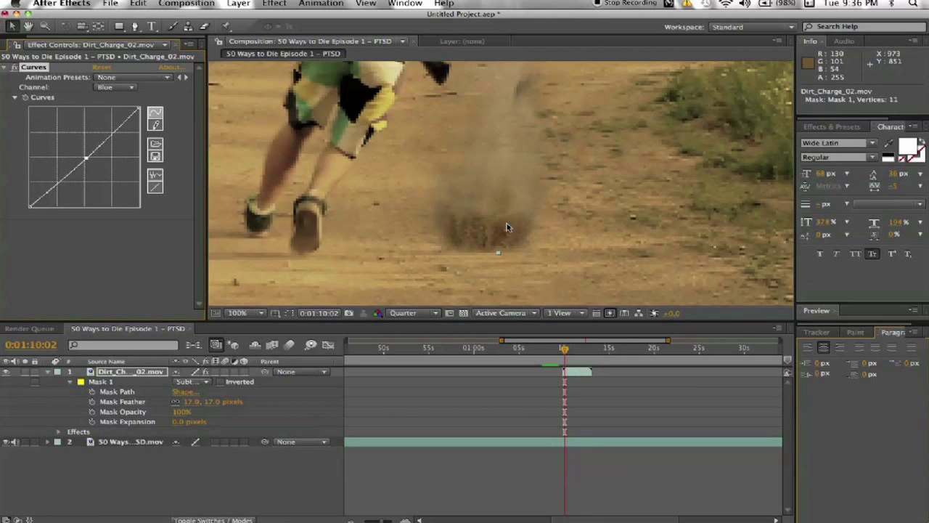
# Step: Nudge the dirt charge slightly lower and bend the Alpha curve up to thicken the dust
pyautogui.moveTo(507, 227)
pyautogui.mouseDown()
pyautogui.moveTo(503, 240)
pyautogui.moveTo(500, 231)
pyautogui.mouseUp()
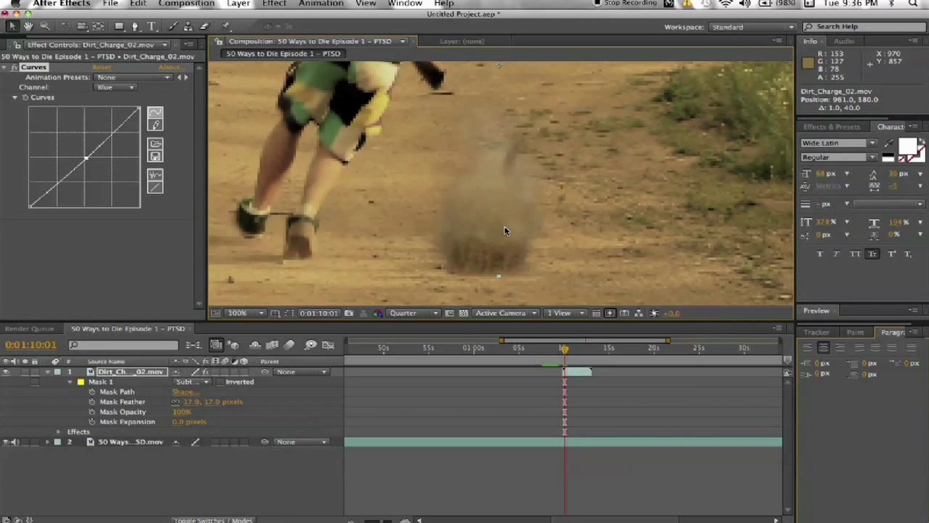
pyautogui.click(117, 87)
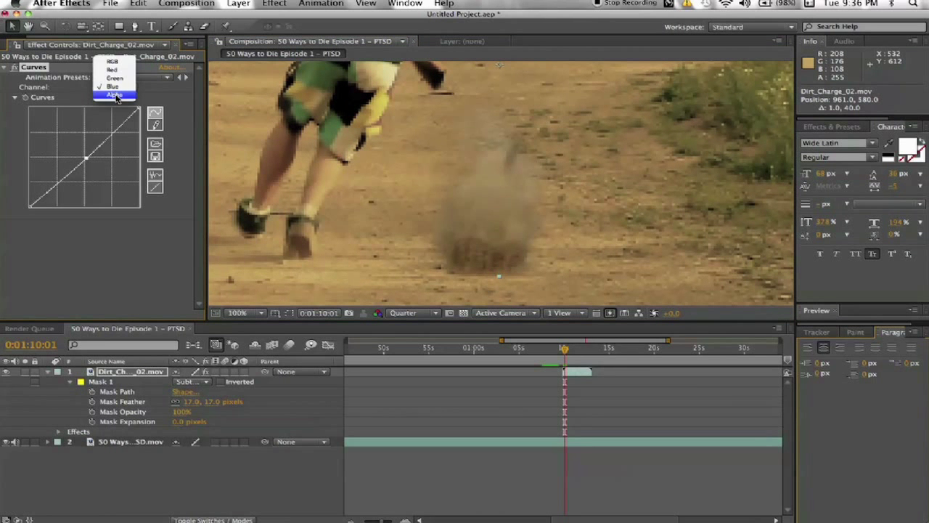
pyautogui.click(117, 95)
pyautogui.moveTo(84, 161)
pyautogui.mouseDown()
pyautogui.moveTo(72, 152)
pyautogui.moveTo(102, 172)
pyautogui.moveTo(67, 143)
pyautogui.moveTo(77, 152)
pyautogui.mouseUp()
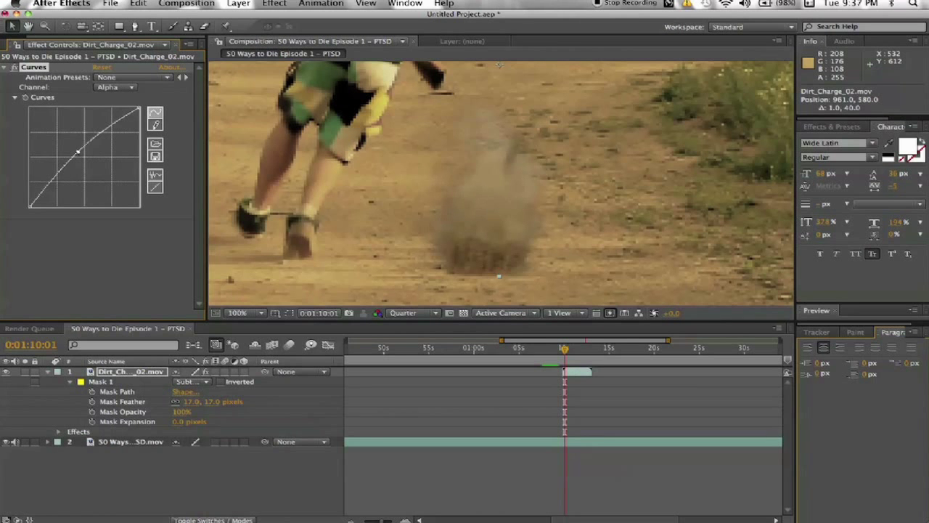
# Step: Return to frame 0:01:09:23, zoom out, and set the viewer resolution to Full
pyautogui.press('pagedown')
pyautogui.press('pageup')
pyautogui.press('pageup')
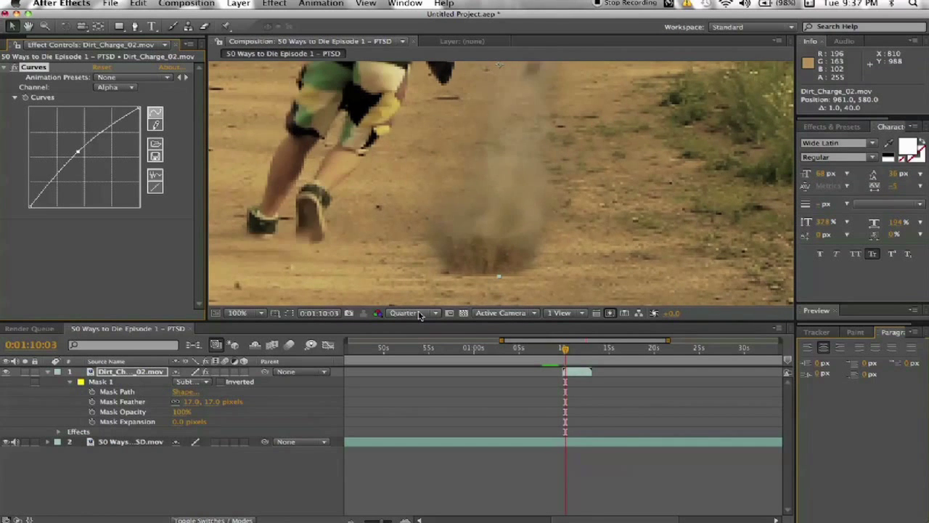
pyautogui.press('pageup')
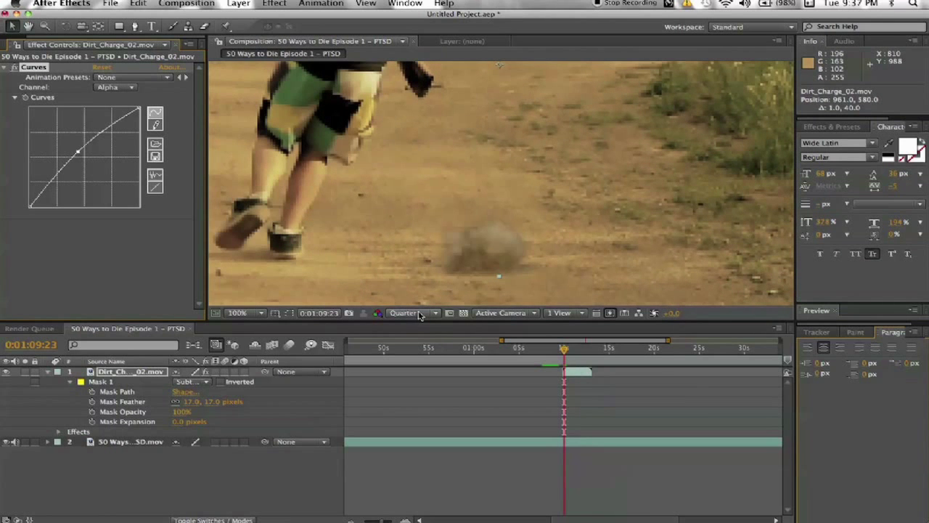
pyautogui.scroll(-2, 428, 270)
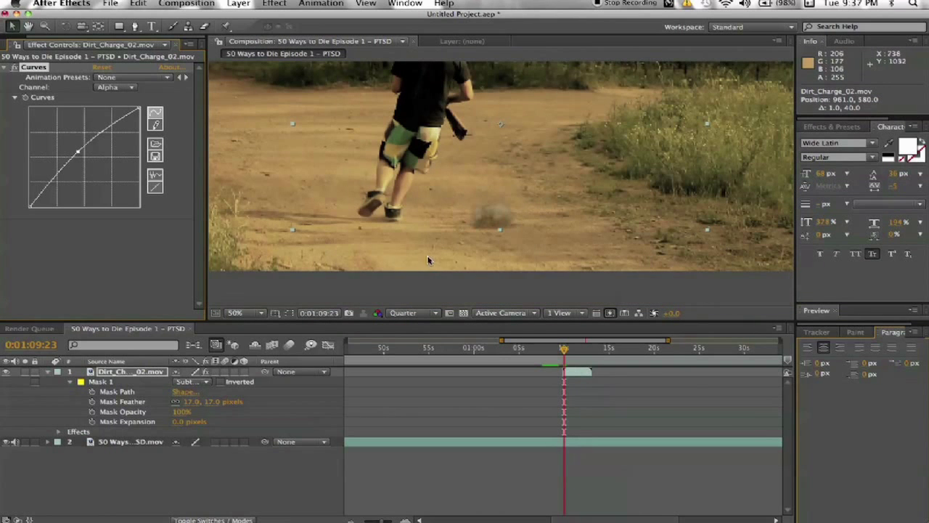
pyautogui.scroll(2, 387, 211)
pyautogui.hscroll(-2, 387, 211)
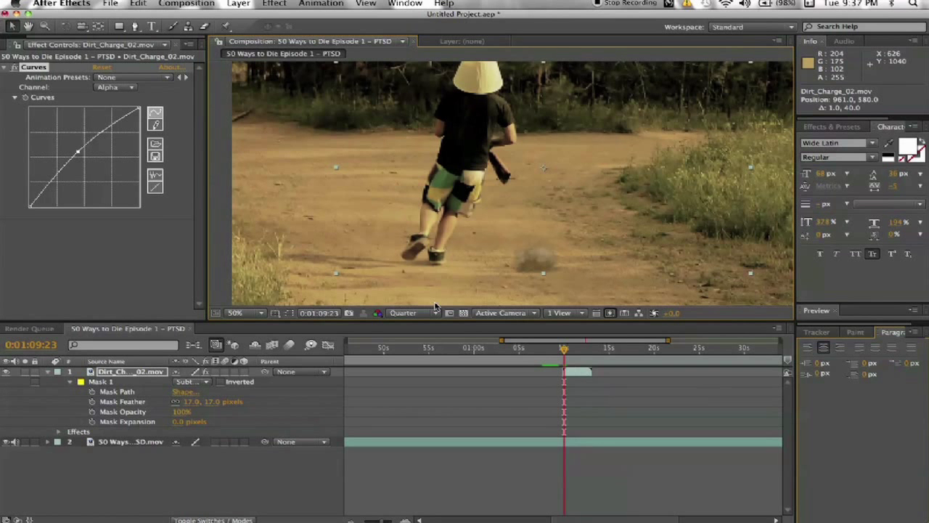
pyautogui.click(408, 312)
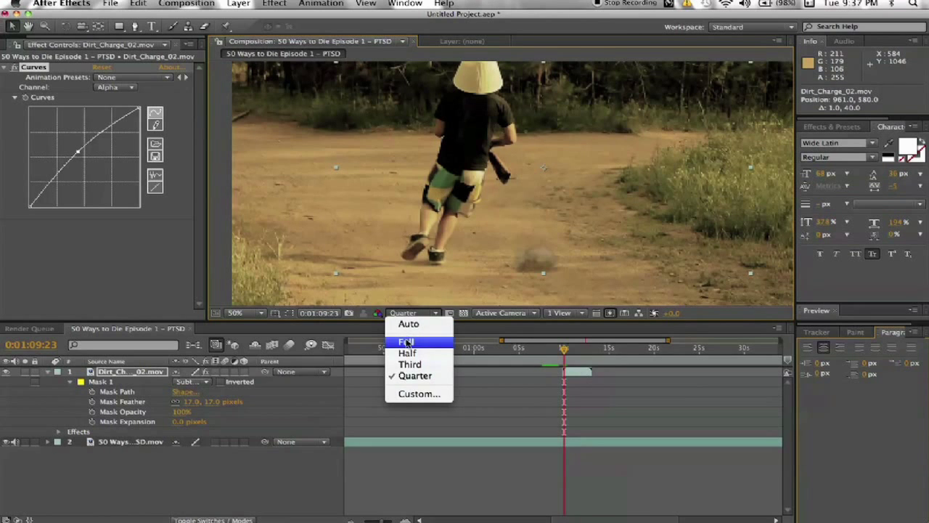
pyautogui.click(406, 339)
pyautogui.click(821, 334)
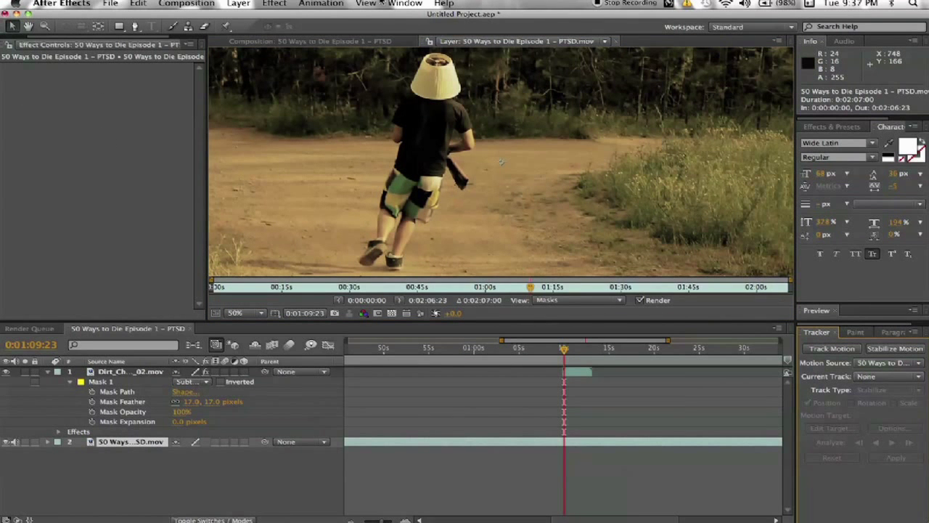
# Step: Show the Tracker panel and start a position-and-rotation motion track on the PTSD footage layer
pyautogui.click(404, 3)
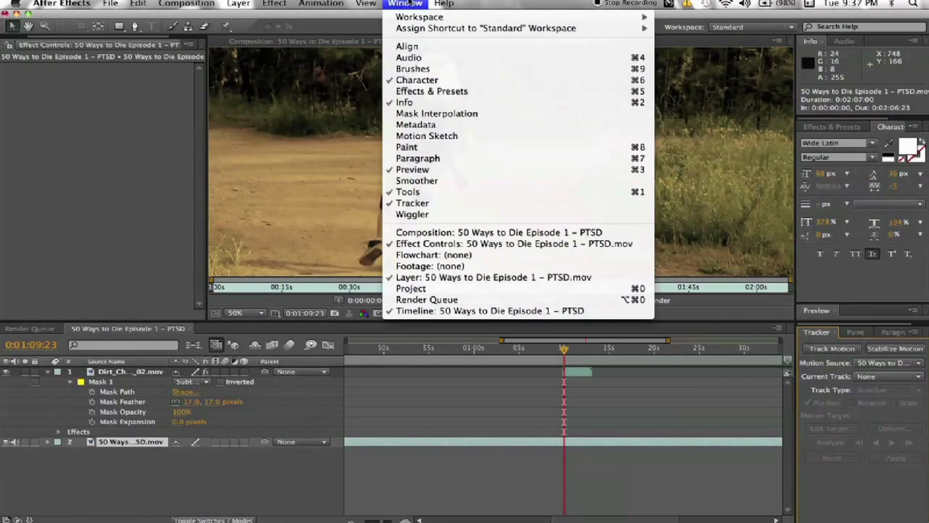
pyautogui.click(412, 204)
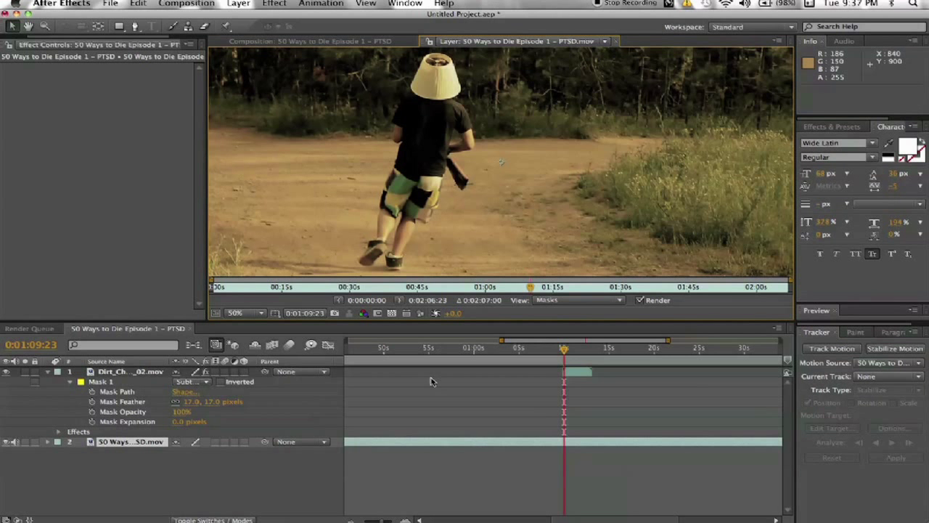
pyautogui.click(163, 443)
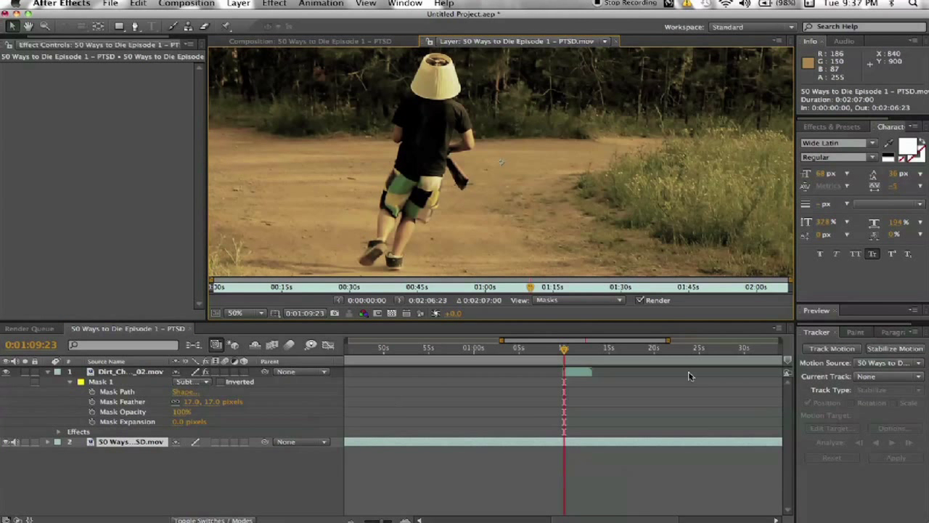
pyautogui.click(833, 349)
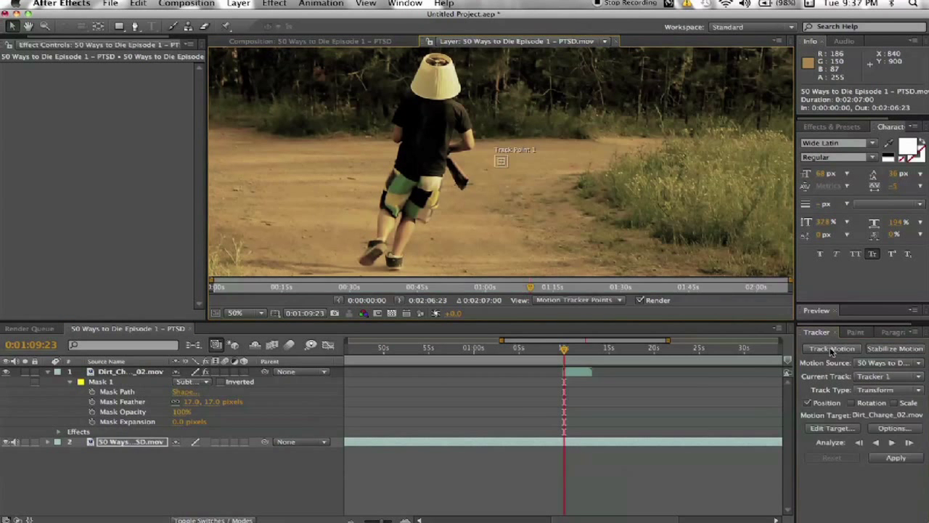
pyautogui.click(854, 404)
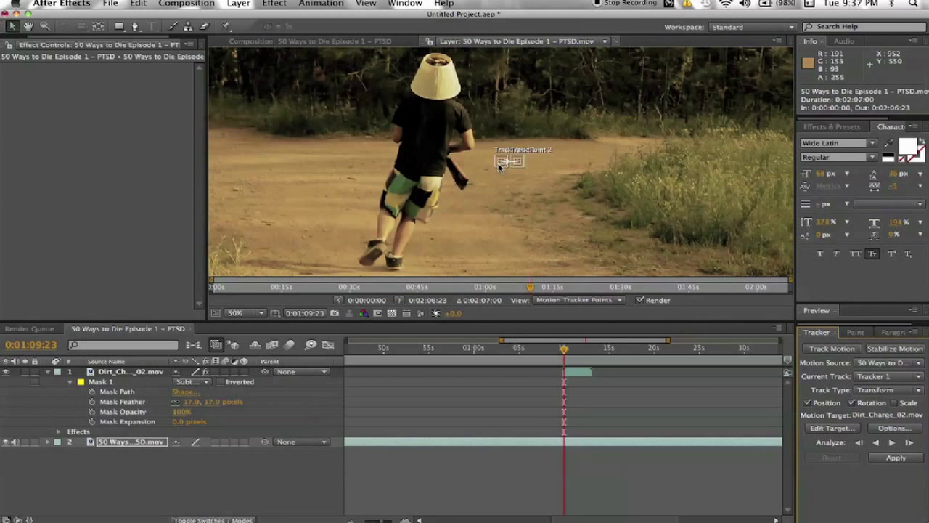
# Step: Place Track Points 1 and 2 on dirt-road features and enlarge Track Point 2's search box
pyautogui.moveTo(501, 164); pyautogui.dragTo(354, 201)
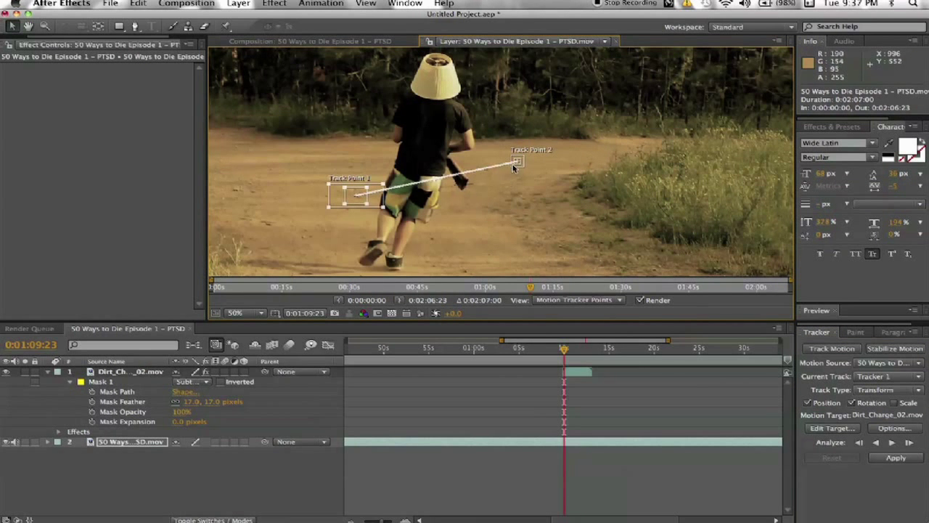
pyautogui.moveTo(517, 164); pyautogui.dragTo(536, 228)
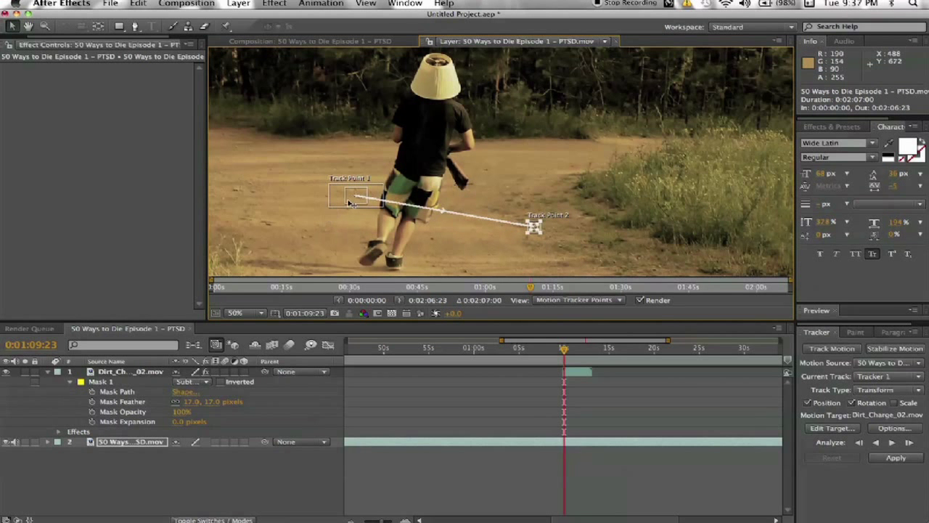
pyautogui.moveTo(353, 202); pyautogui.dragTo(234, 253)
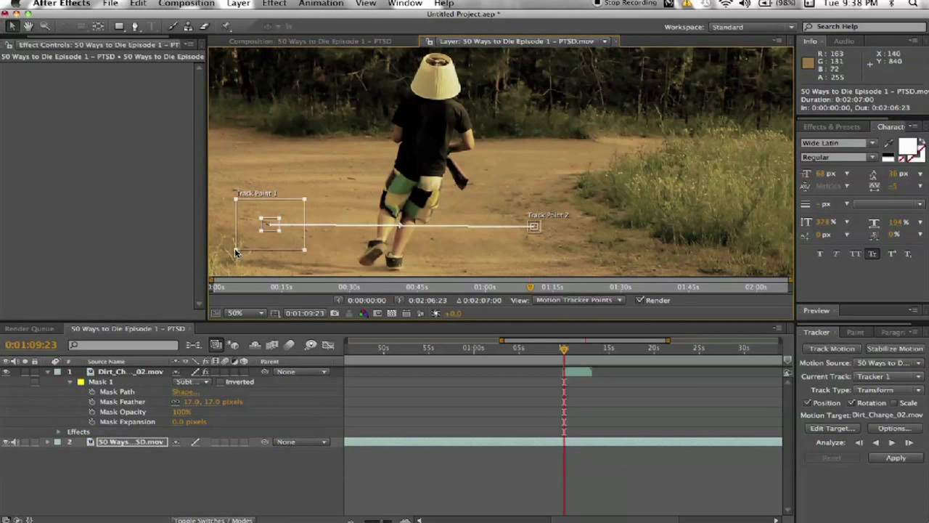
pyautogui.click(534, 230)
pyautogui.moveTo(530, 234)
pyautogui.mouseDown()
pyautogui.moveTo(509, 247)
pyautogui.moveTo(527, 237)
pyautogui.moveTo(347, 186)
pyautogui.mouseUp()
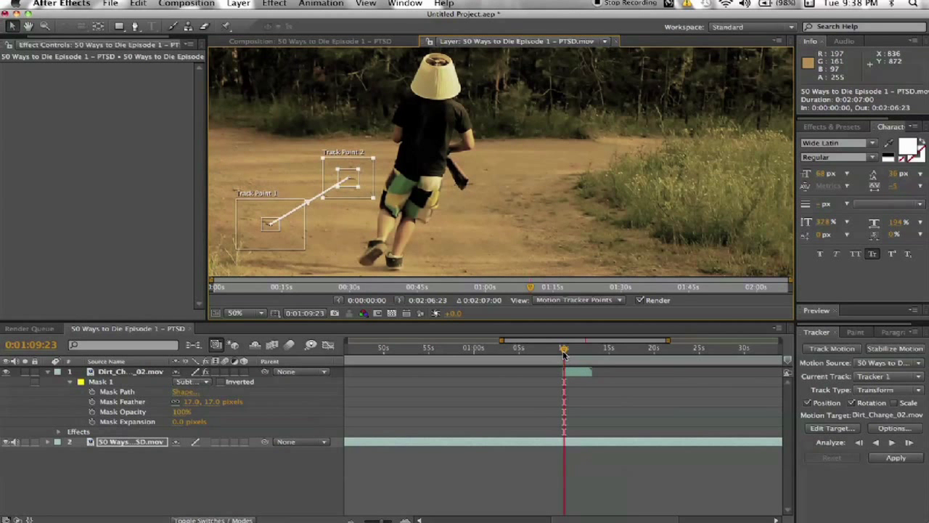
pyautogui.moveTo(564, 352); pyautogui.dragTo(564, 356)
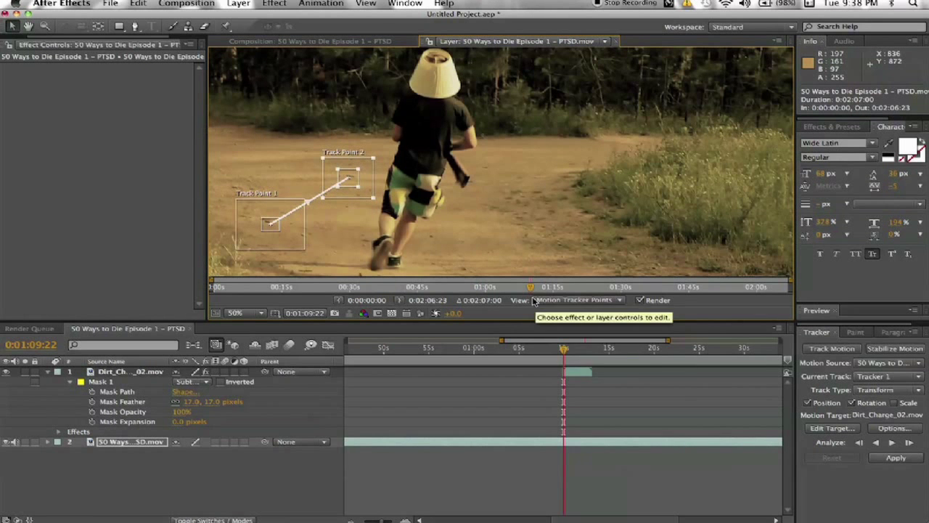
# Step: At 1:09:22, refine Track Point 2 and Track Point 1 on ground features and analyse forward
pyautogui.press('[')
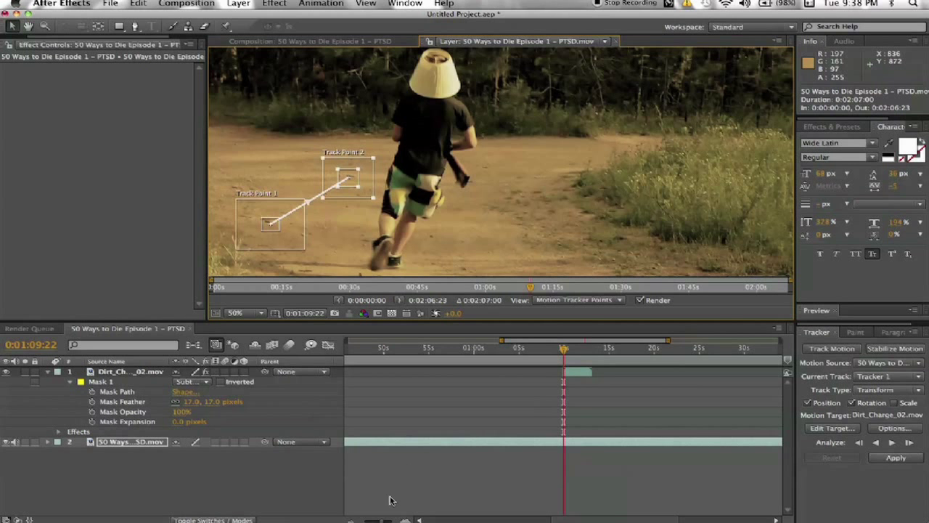
pyautogui.moveTo(382, 520); pyautogui.dragTo(387, 520)
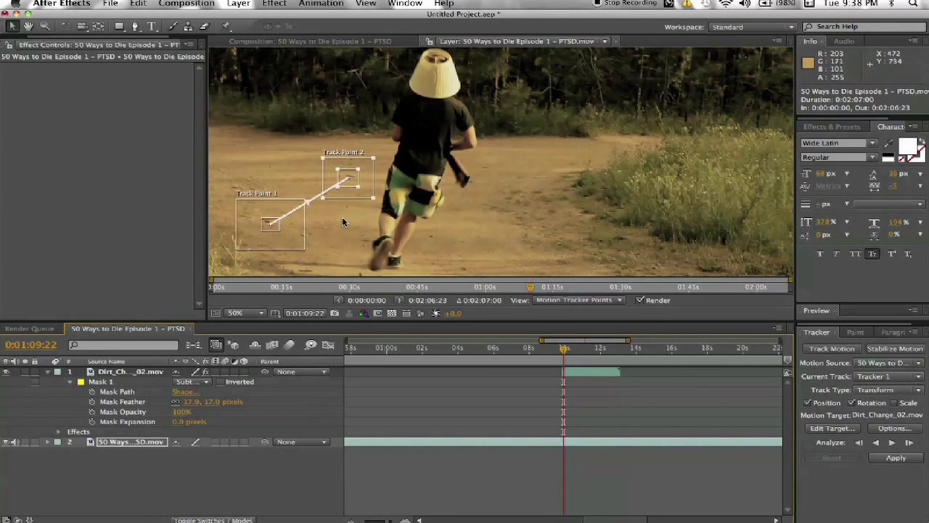
pyautogui.moveTo(356, 187); pyautogui.dragTo(353, 181)
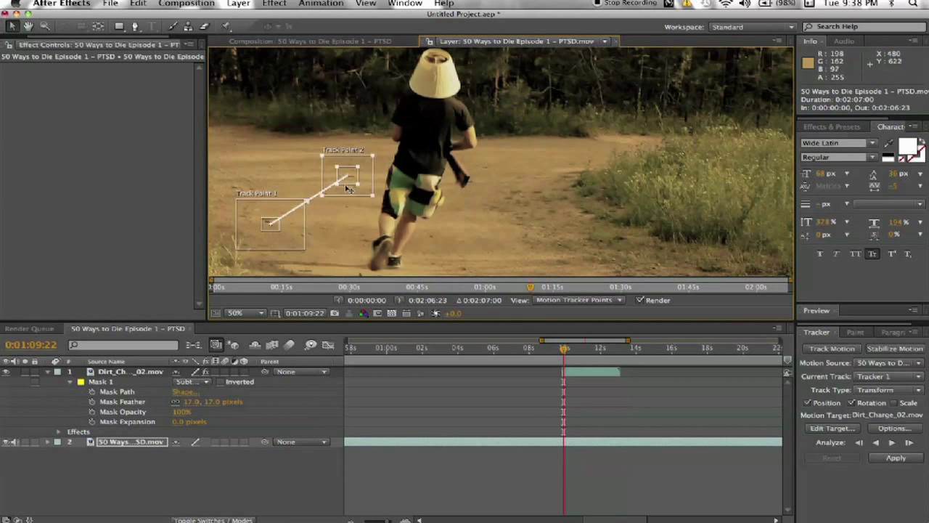
pyautogui.moveTo(268, 232); pyautogui.dragTo(266, 231)
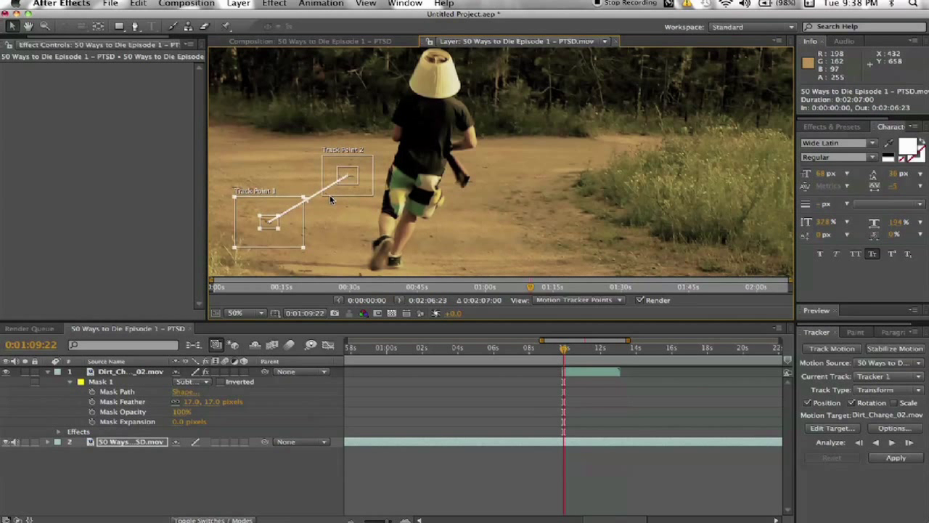
pyautogui.click(894, 446)
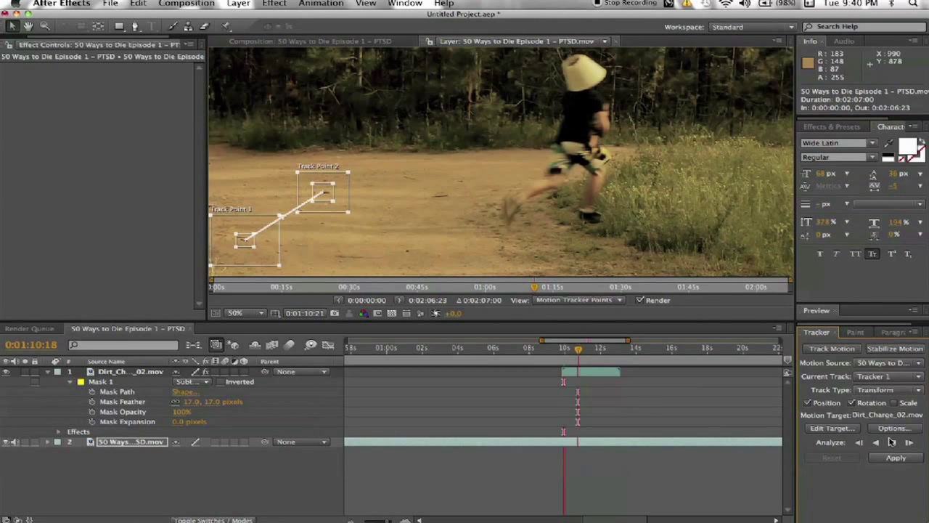
# Step: Stop the forward analysis at 0:01:10:21 and deselect the footage layer
pyautogui.click(895, 444)
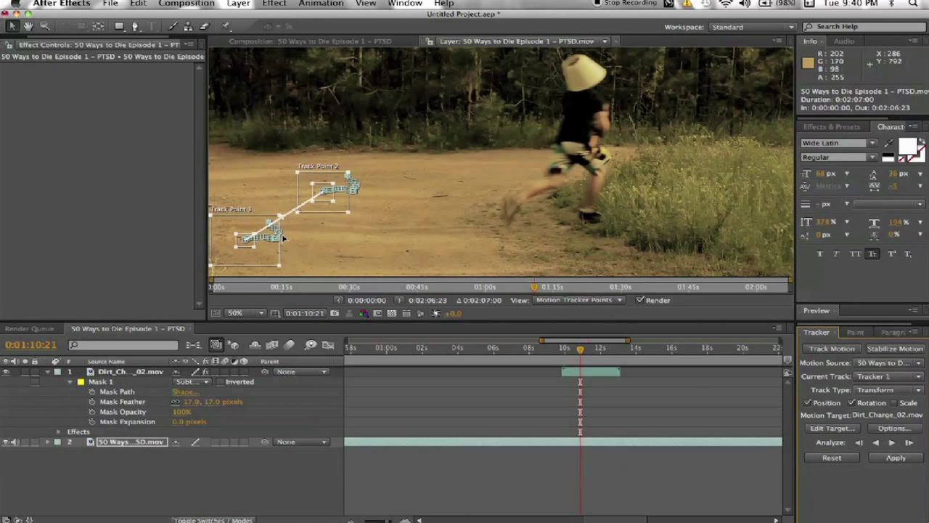
pyautogui.click(159, 469)
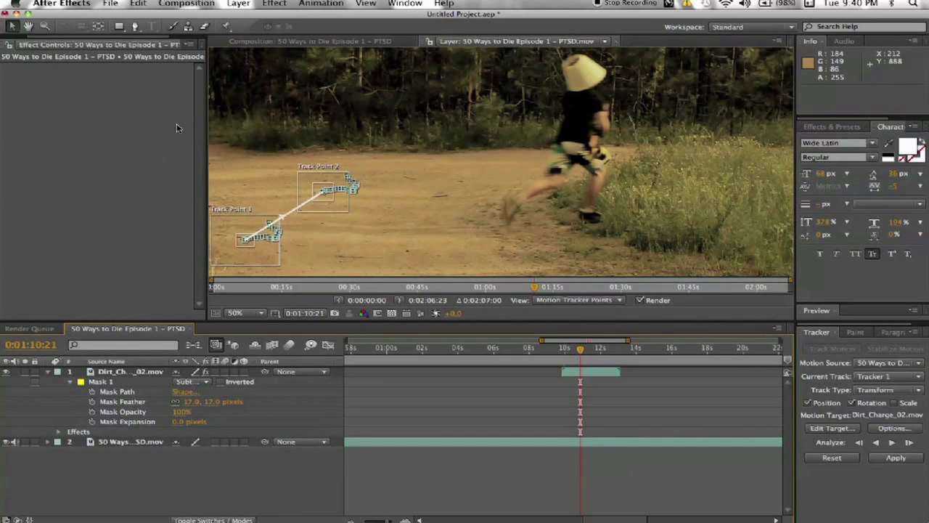
# Step: Add a new null object layer, Null 1, via Layer > New > Null Object
pyautogui.click(240, 4)
pyautogui.moveTo(246, 20)
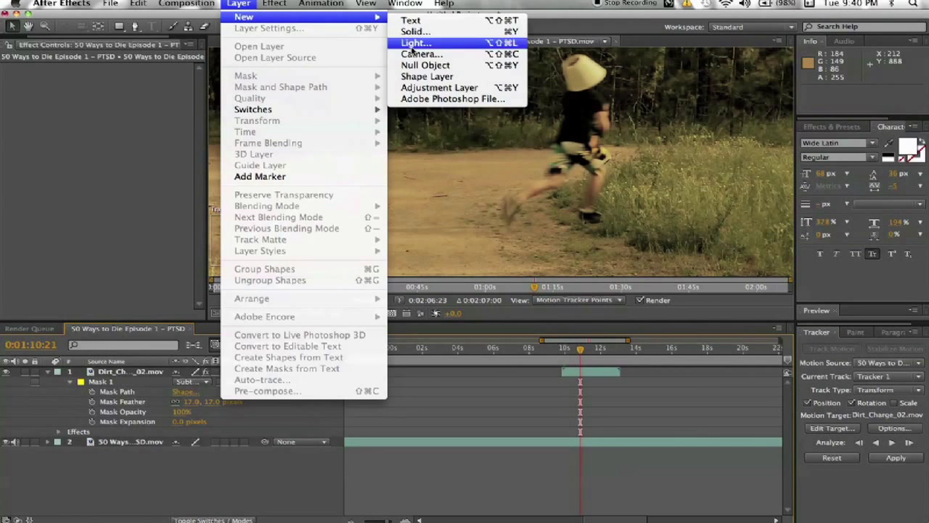
pyautogui.click(410, 66)
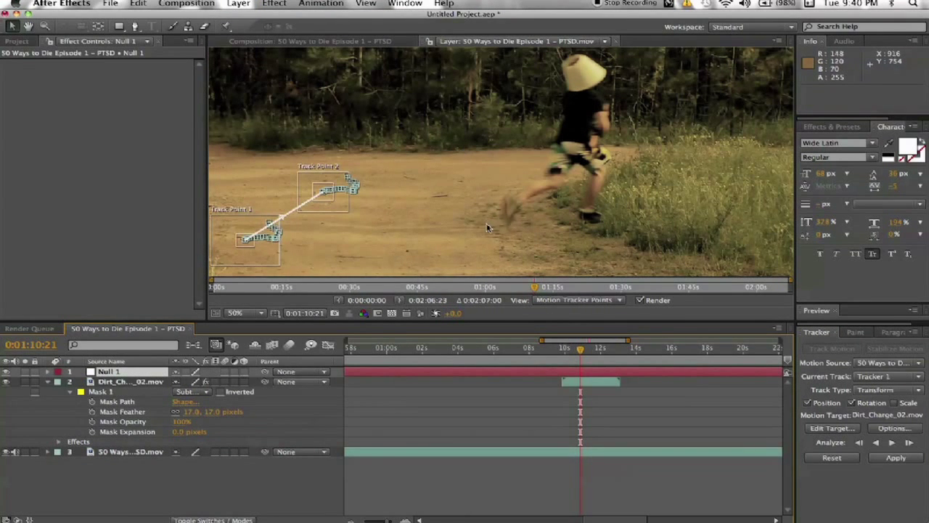
pyautogui.scroll(-1, 417, 211)
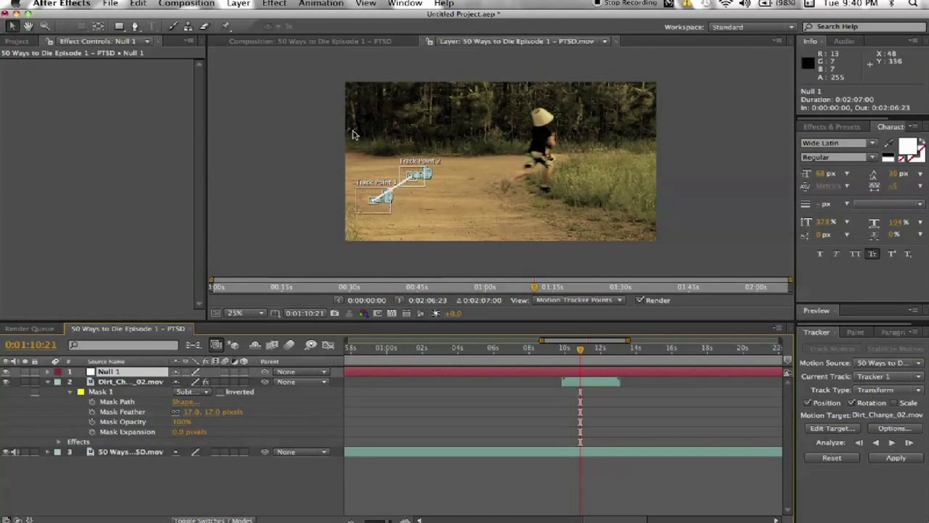
# Step: Set the tracker's target to Null 1 and apply its position and rotation data
pyautogui.click(322, 44)
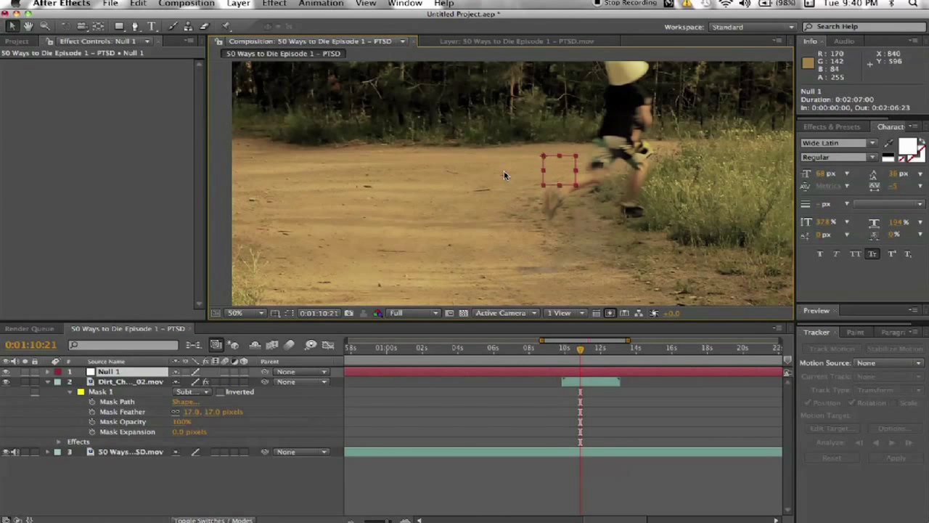
pyautogui.click(439, 41)
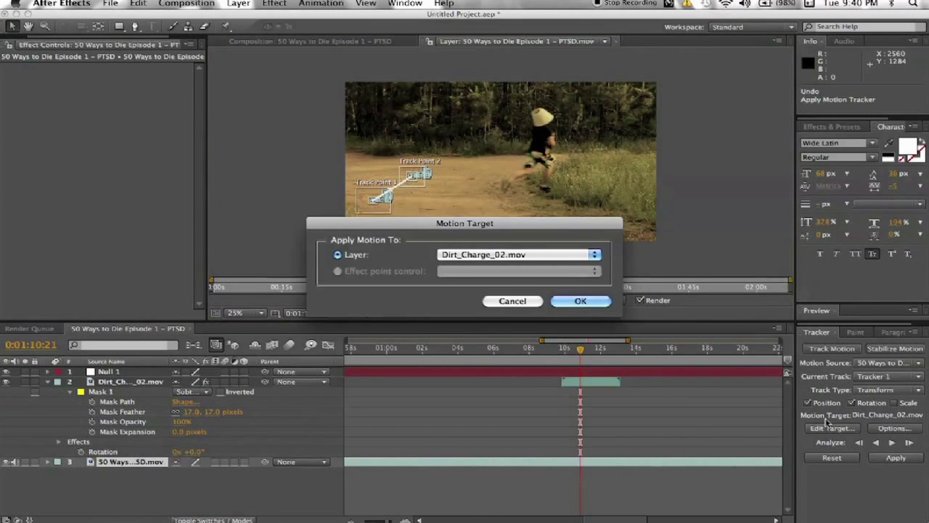
pyautogui.click(457, 254)
pyautogui.click(459, 245)
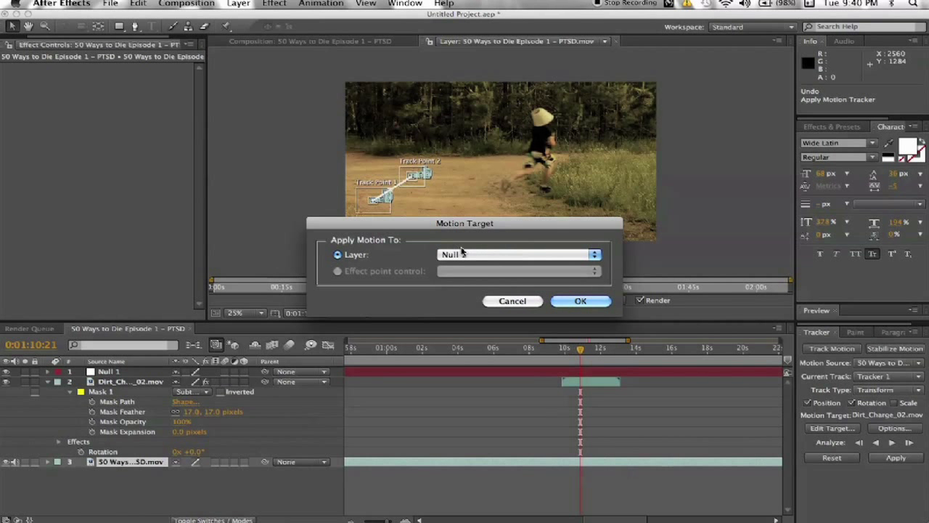
pyautogui.click(581, 300)
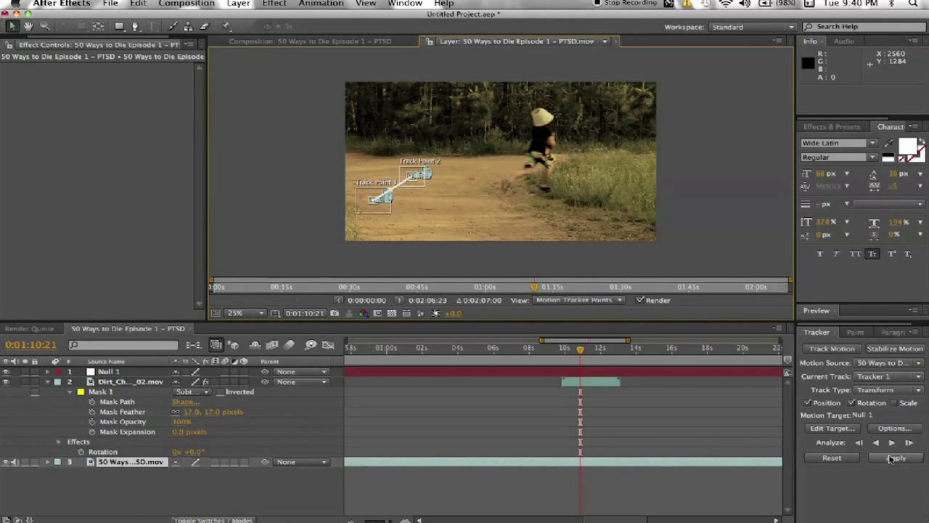
pyautogui.click(892, 460)
pyautogui.click(501, 286)
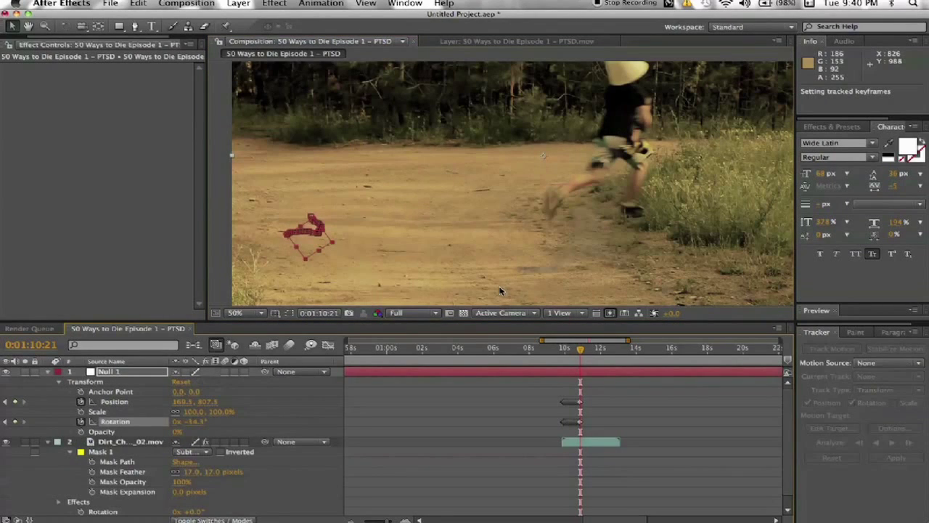
# Step: Step back a few frames and set the viewer preview resolution to Quarter
pyautogui.press('pageup')
pyautogui.press('pageup')
pyautogui.press('pageup')
pyautogui.press('pageup')
pyautogui.press('pageup')
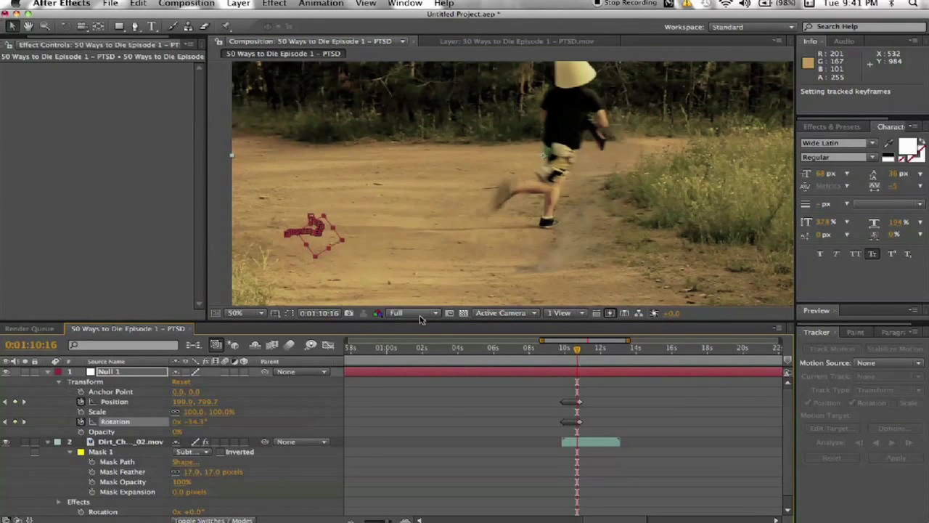
pyautogui.click(416, 313)
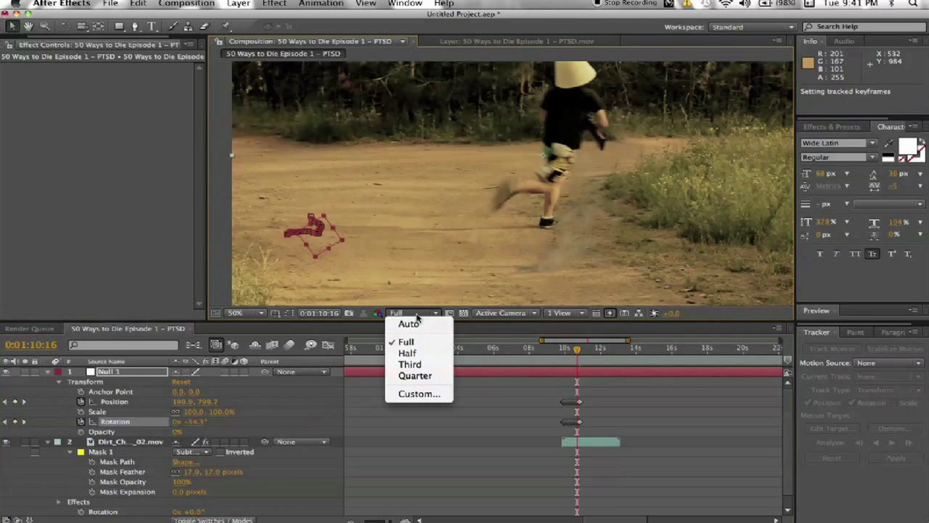
pyautogui.click(411, 375)
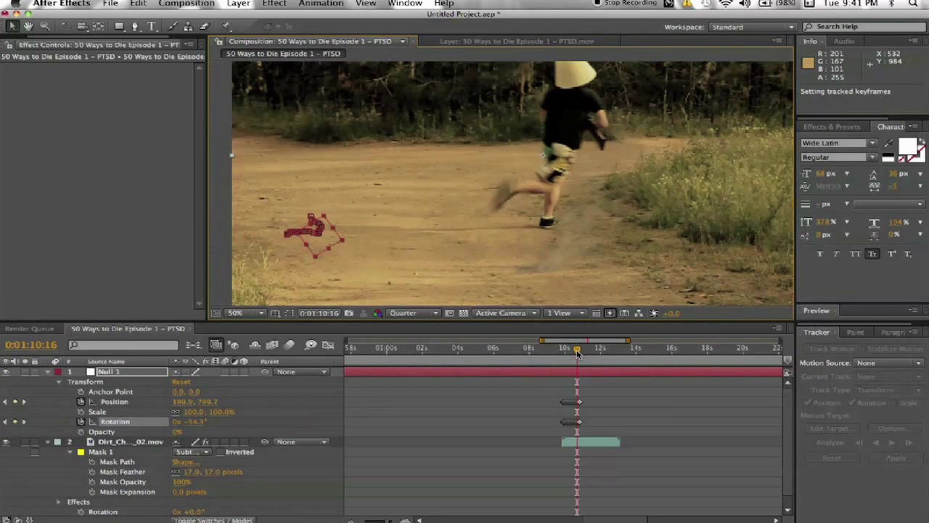
# Step: Scrub back to 0:01:09:19 and collapse the Dirt_Charge and Null 1 layers
pyautogui.moveTo(578, 351); pyautogui.dragTo(568, 354)
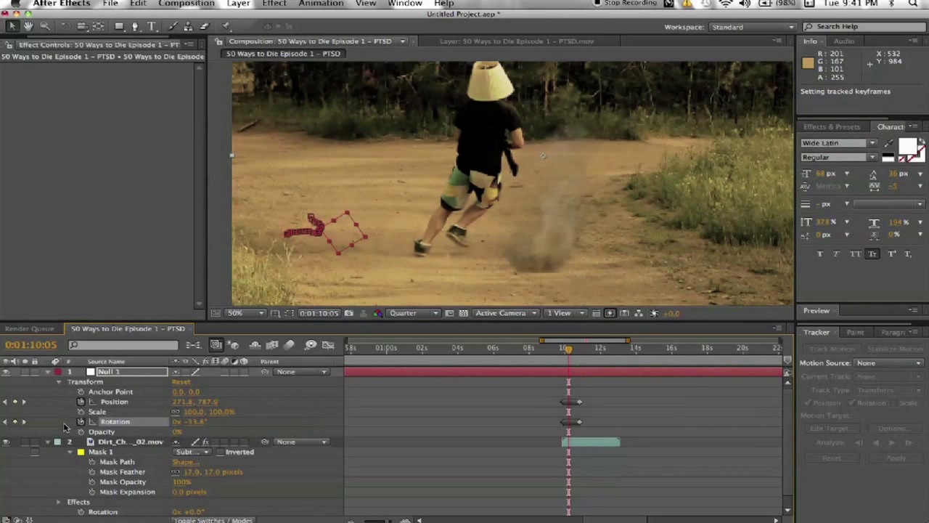
pyautogui.click(49, 442)
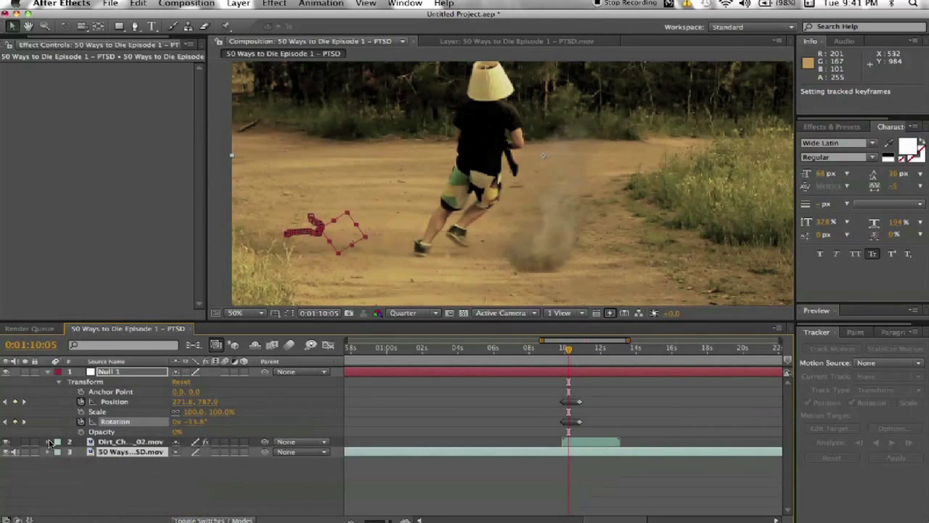
pyautogui.click(48, 374)
# Step: Add Null 2 on the dirt left of the runner, with the viewer at 100% and Full resolution
pyautogui.click(239, 3)
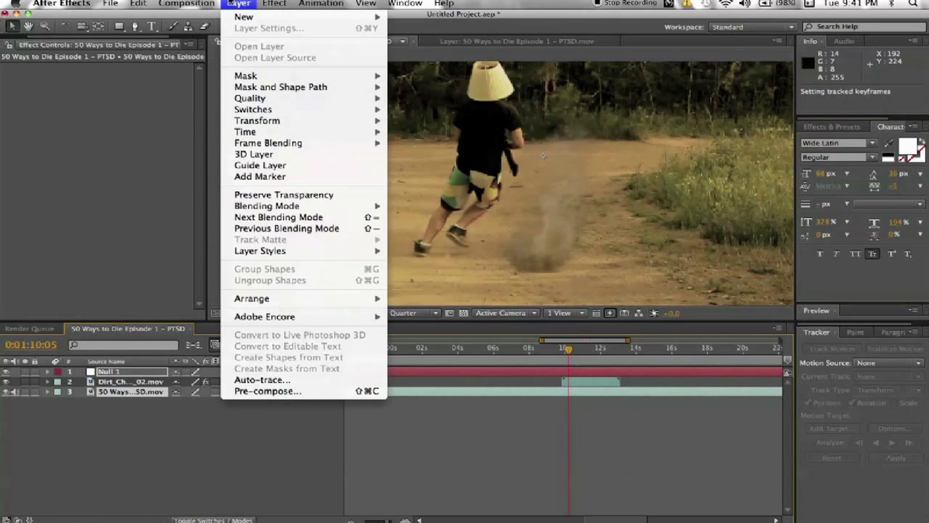
pyautogui.moveTo(276, 17)
pyautogui.click(475, 67)
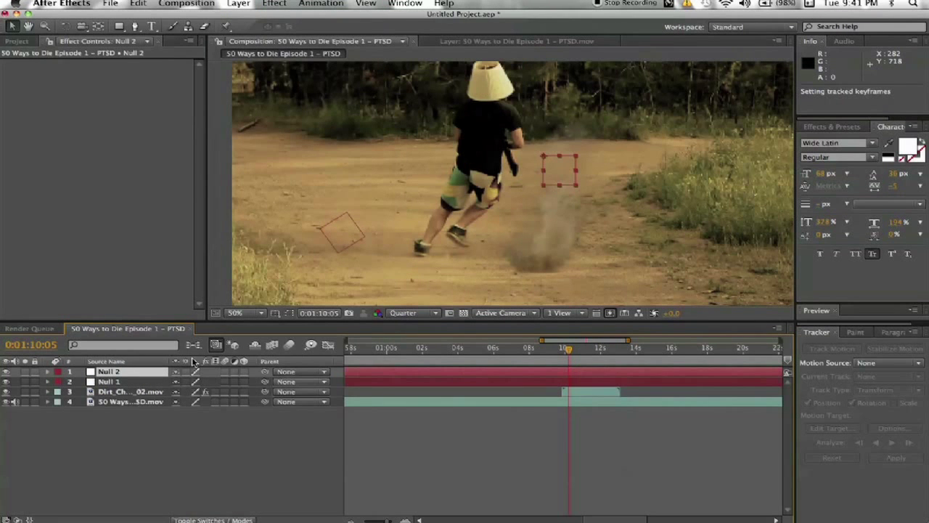
pyautogui.moveTo(546, 181); pyautogui.dragTo(368, 204)
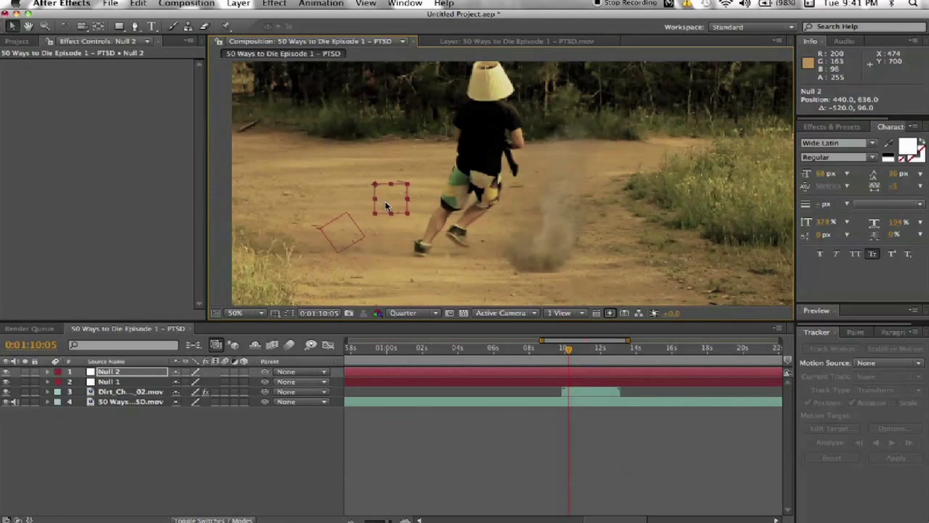
pyautogui.moveTo(388, 210); pyautogui.dragTo(410, 212)
pyautogui.press('.')
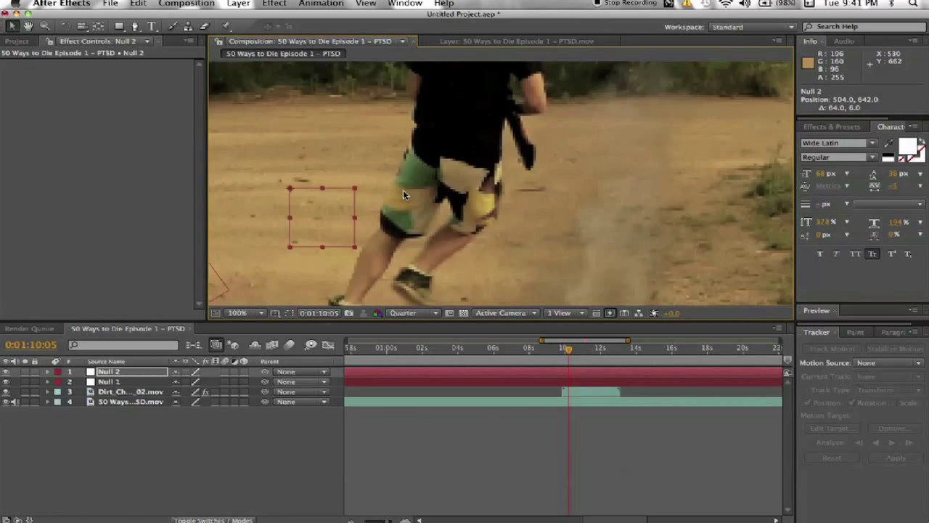
pyautogui.moveTo(303, 230); pyautogui.dragTo(317, 223)
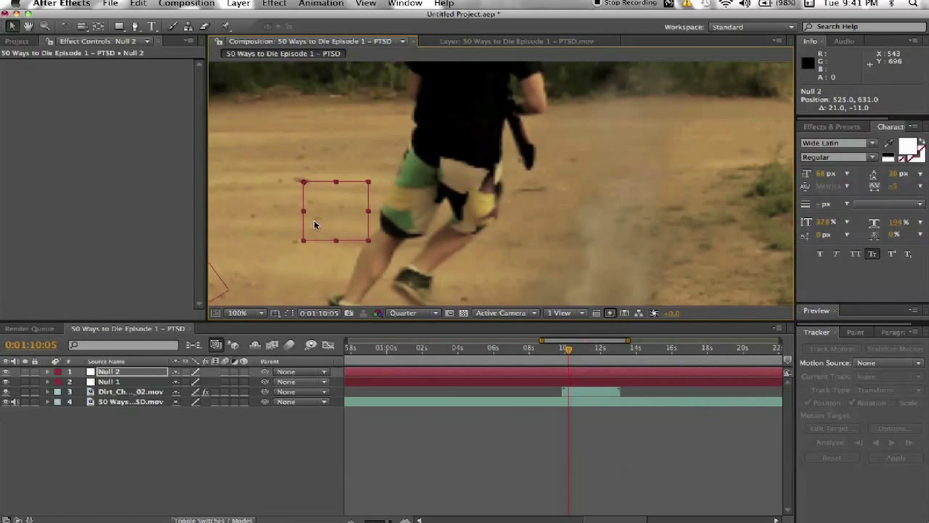
pyautogui.click(404, 313)
pyautogui.click(406, 341)
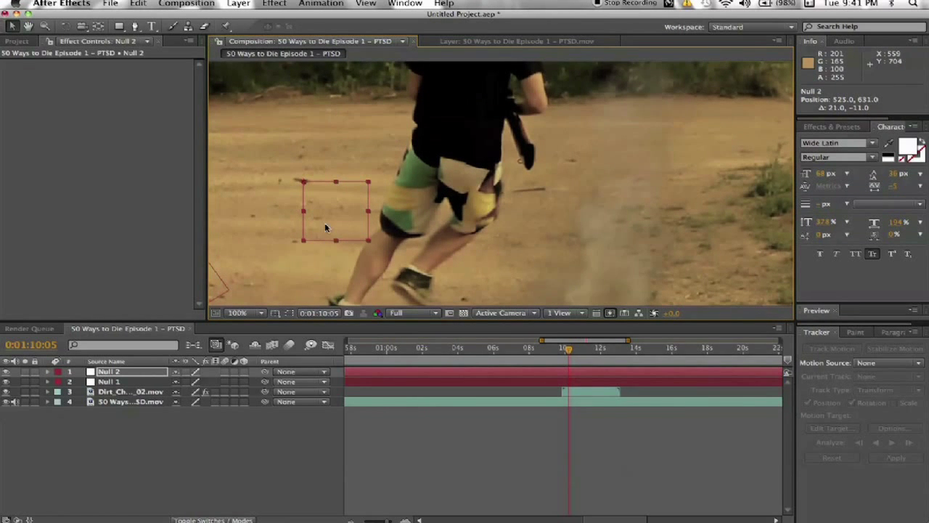
pyautogui.moveTo(331, 240)
pyautogui.mouseDown()
pyautogui.moveTo(316, 224)
pyautogui.moveTo(328, 226)
pyautogui.mouseUp()
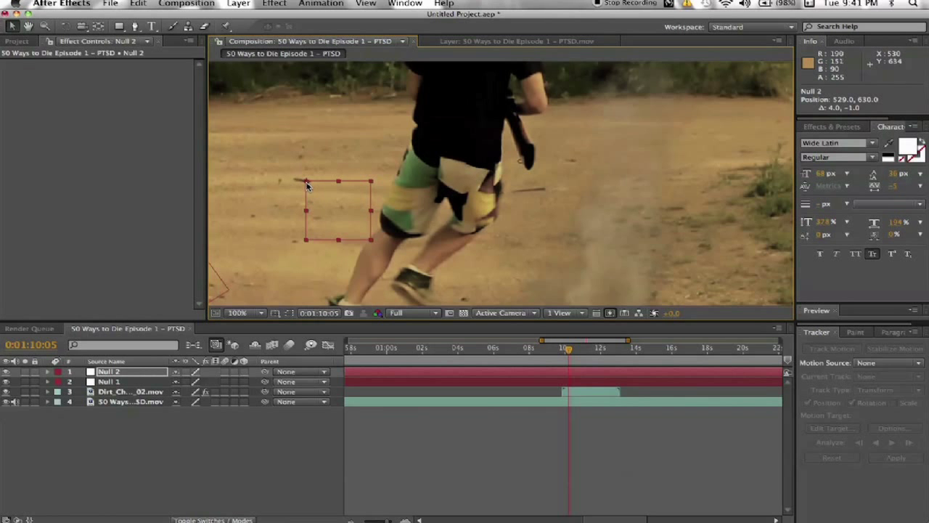
# Step: Keyframe Null 2's Position frame by frame to follow the ground spot, reaching 526.0, 615.0
pyautogui.hotkey('alt', 'shift', 'p')
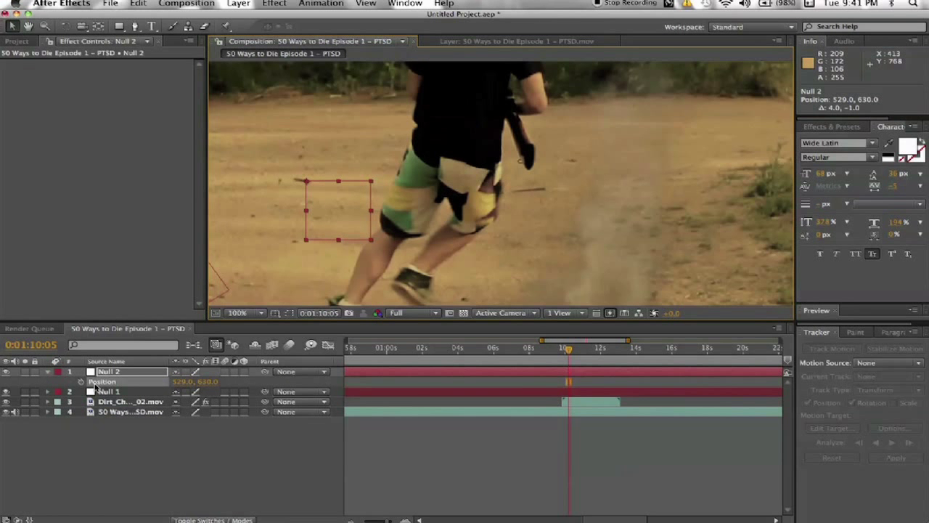
pyautogui.press('pageup')
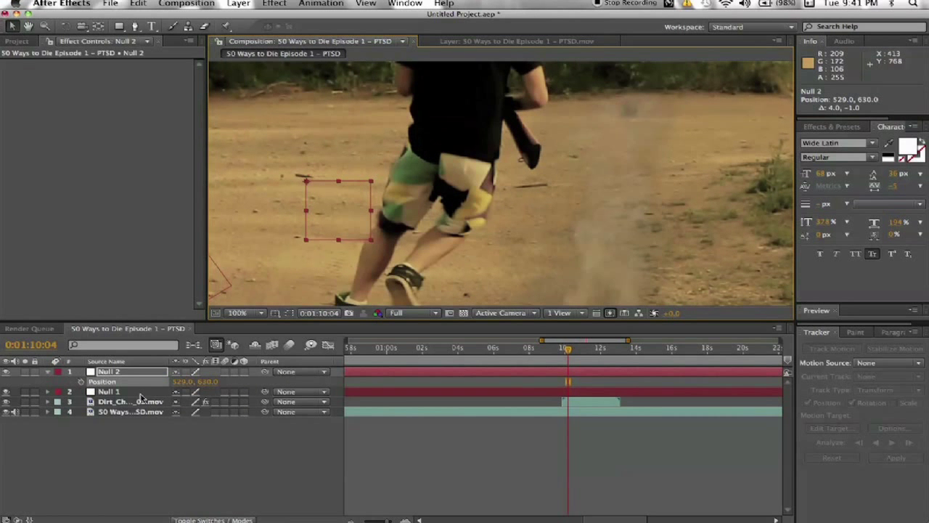
pyautogui.press('pageup')
pyautogui.press('pageup')
pyautogui.press('pageup')
pyautogui.press('pageup')
pyautogui.press('pageup')
pyautogui.press('pageup')
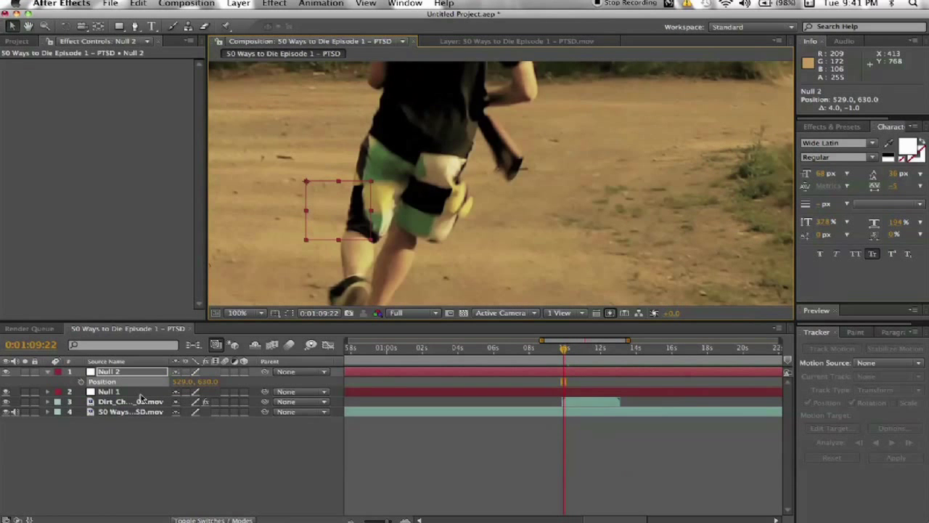
pyautogui.press('pageup')
pyautogui.press('pageup')
pyautogui.press('pagedown')
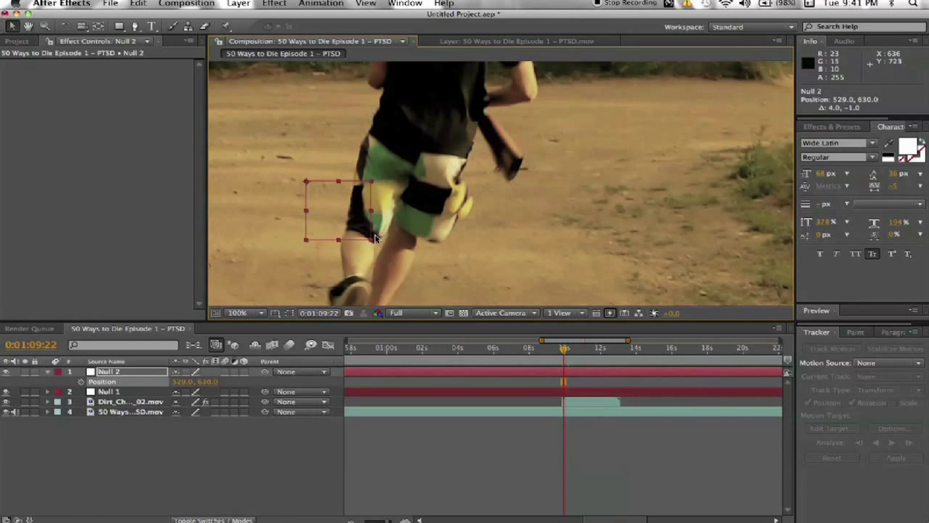
pyautogui.moveTo(343, 215); pyautogui.dragTo(326, 191)
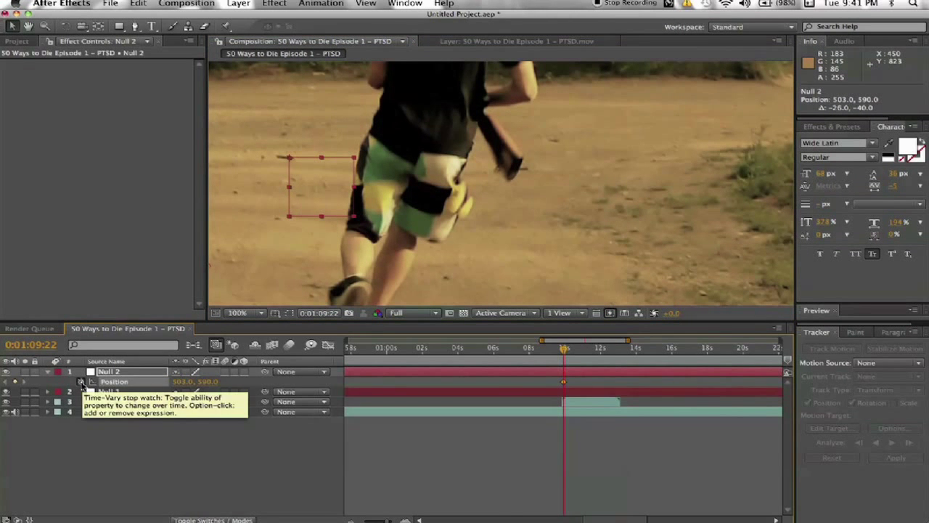
pyautogui.click(81, 382)
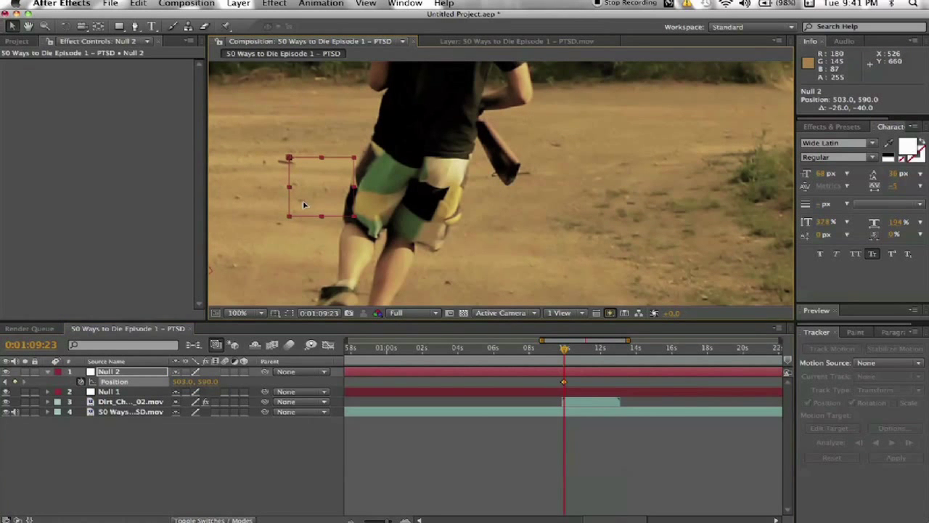
pyautogui.moveTo(305, 204); pyautogui.dragTo(327, 206)
pyautogui.press('pagedown')
pyautogui.press('pagedown')
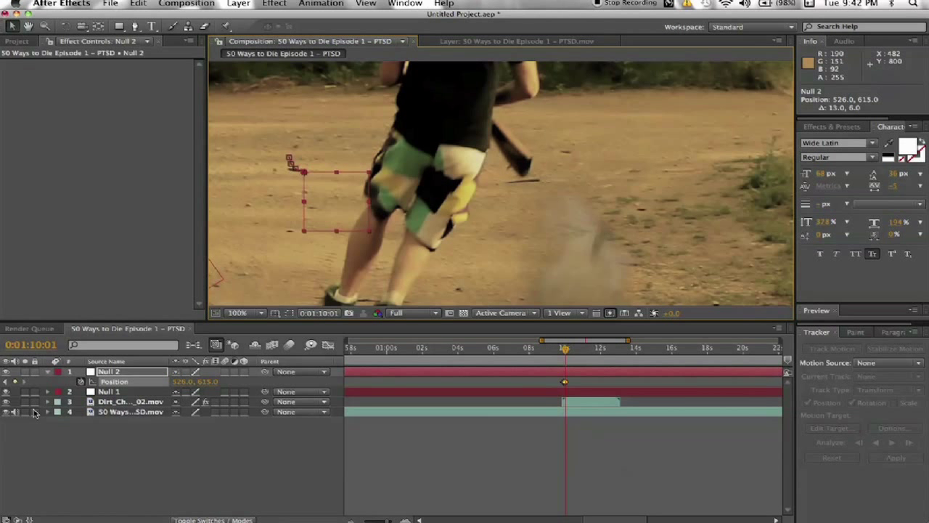
# Step: Delete the Null 2 layer and zoom the viewer back out to 50%
pyautogui.click(47, 373)
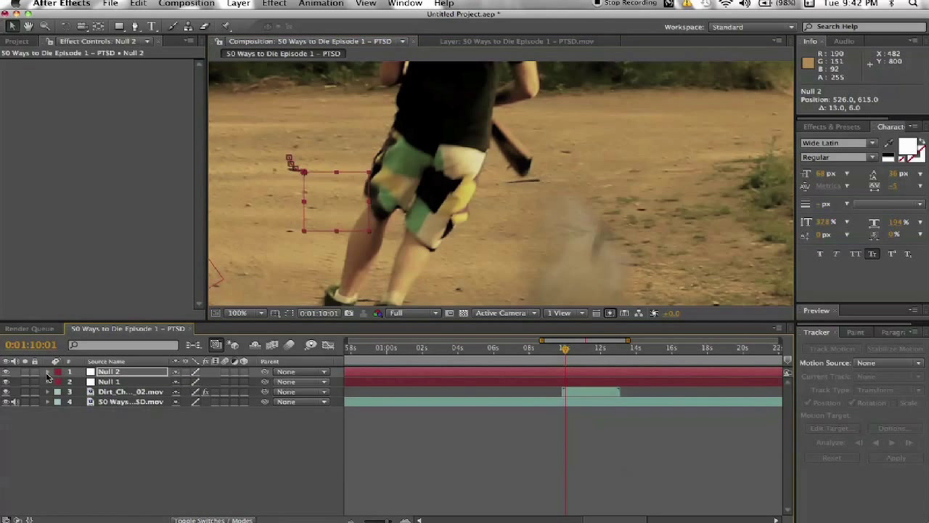
pyautogui.click(101, 371)
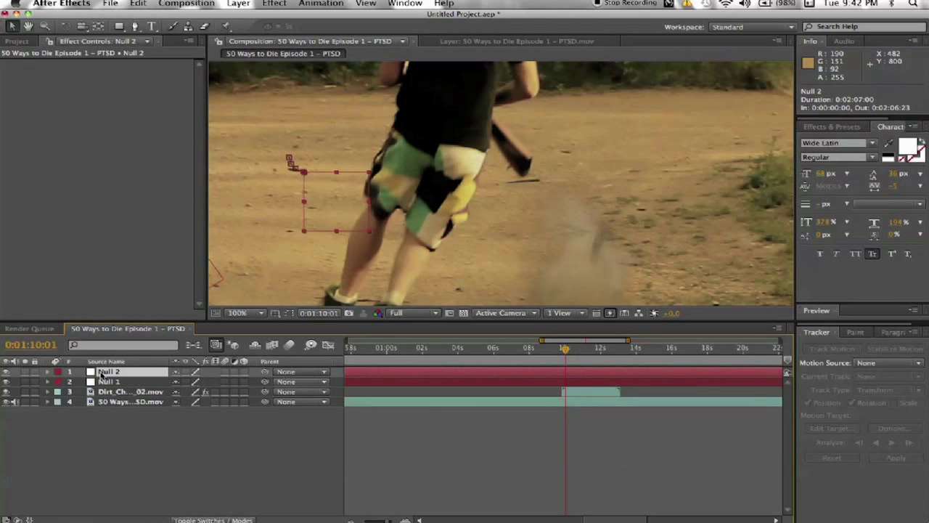
pyautogui.press('Delete')
pyautogui.click(106, 372)
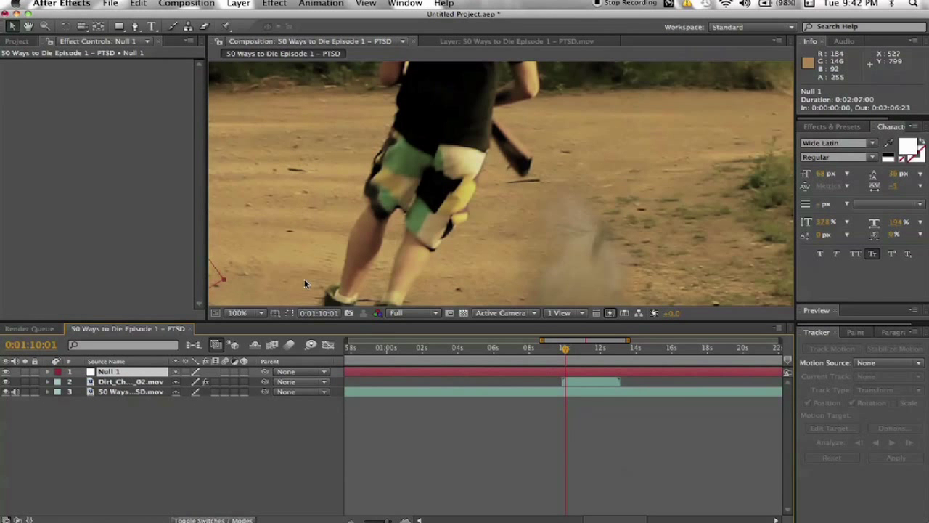
pyautogui.press(',')
pyautogui.press(',')
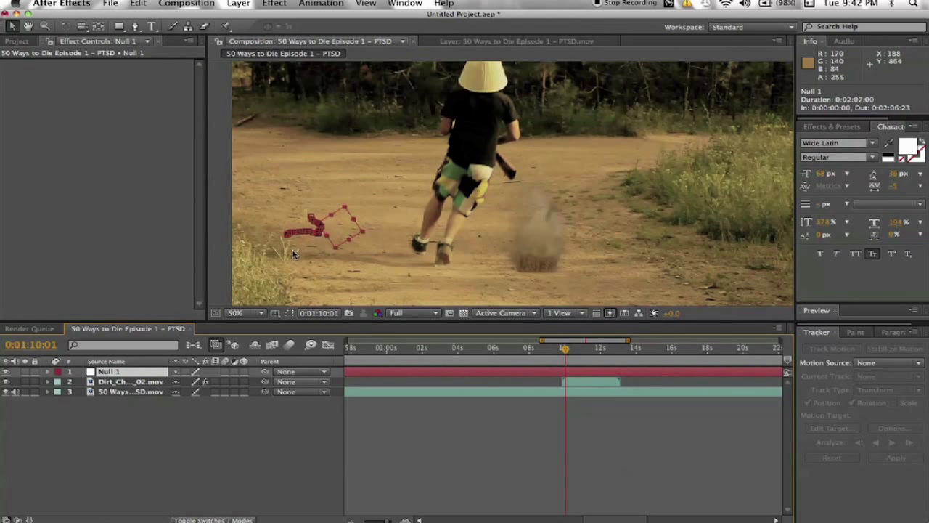
# Step: Parent Dirt_Charge_02.mov to Null 1 and step through the dirt burst frame by frame
pyautogui.click(207, 382)
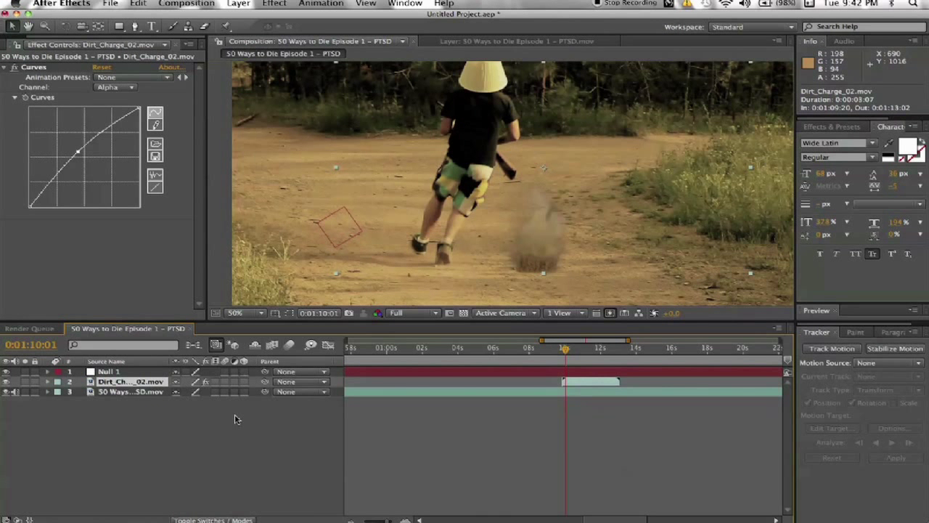
pyautogui.moveTo(264, 385); pyautogui.dragTo(119, 373)
pyautogui.press('pageup')
pyautogui.press('pageup')
pyautogui.press('pageup')
pyautogui.press('pageup')
pyautogui.press('pagedown')
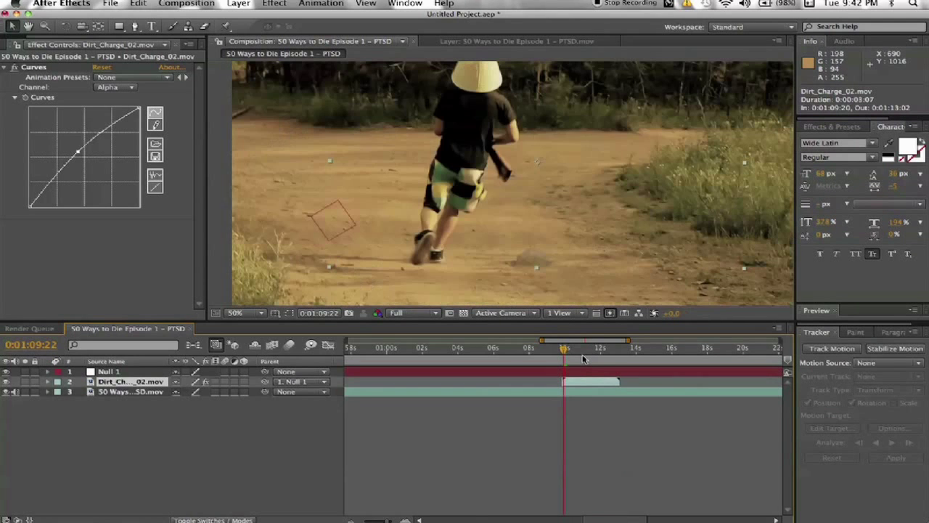
pyautogui.press('pagedown')
pyautogui.press('pagedown')
pyautogui.press('pagedown')
pyautogui.press('pagedown')
pyautogui.press('pagedown')
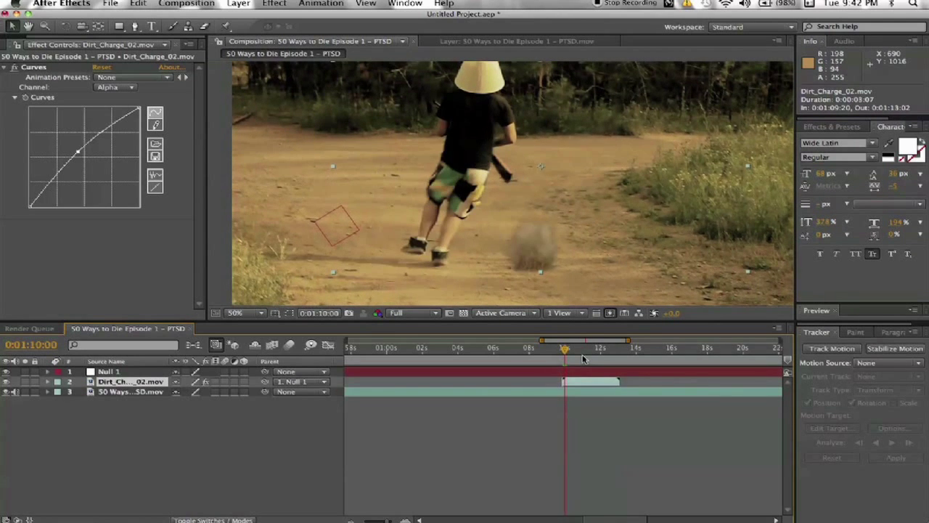
pyautogui.press('pagedown')
pyautogui.press('pagedown')
pyautogui.press('pagedown')
pyautogui.press('pagedown')
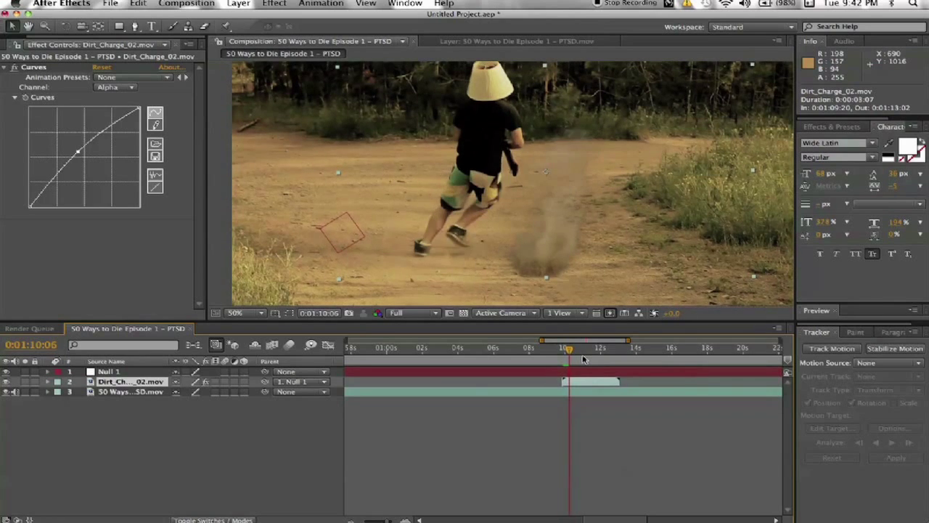
pyautogui.press('pagedown')
pyautogui.press('pagedown')
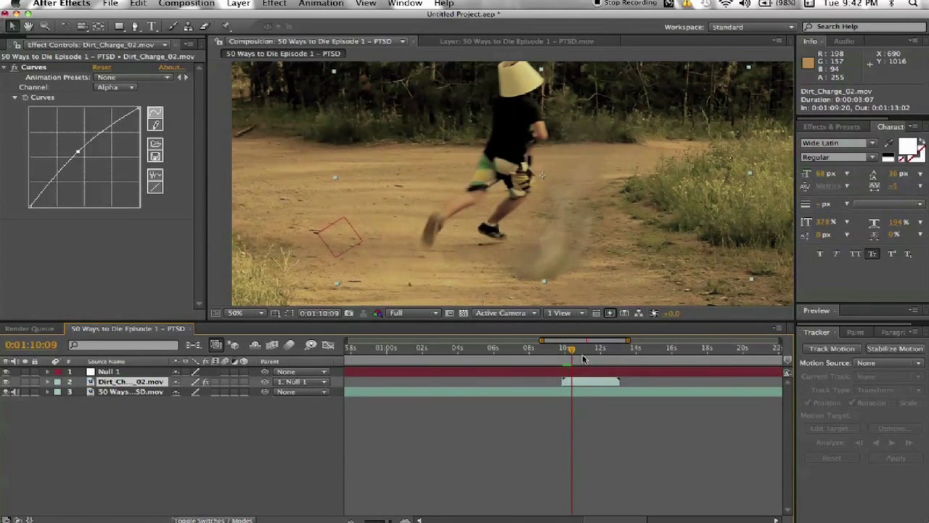
pyautogui.press('pageup')
pyautogui.press('pageup')
pyautogui.press('pageup')
pyautogui.press('pageup')
pyautogui.press('pageup')
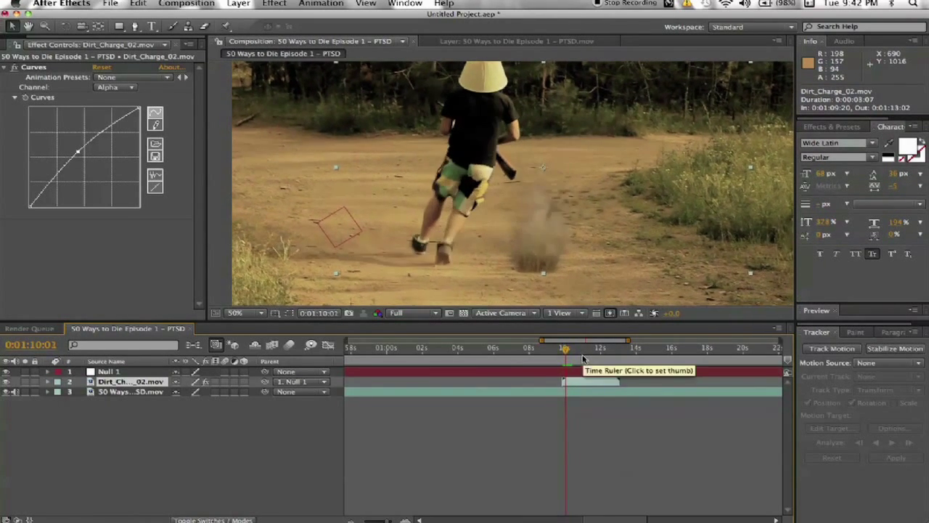
pyautogui.press('pagedown')
pyautogui.press('pagedown')
pyautogui.press('pageup')
pyautogui.press('pagedown')
pyautogui.press('pagedown')
pyautogui.press('pagedown')
pyautogui.press('pagedown')
pyautogui.press('pagedown')
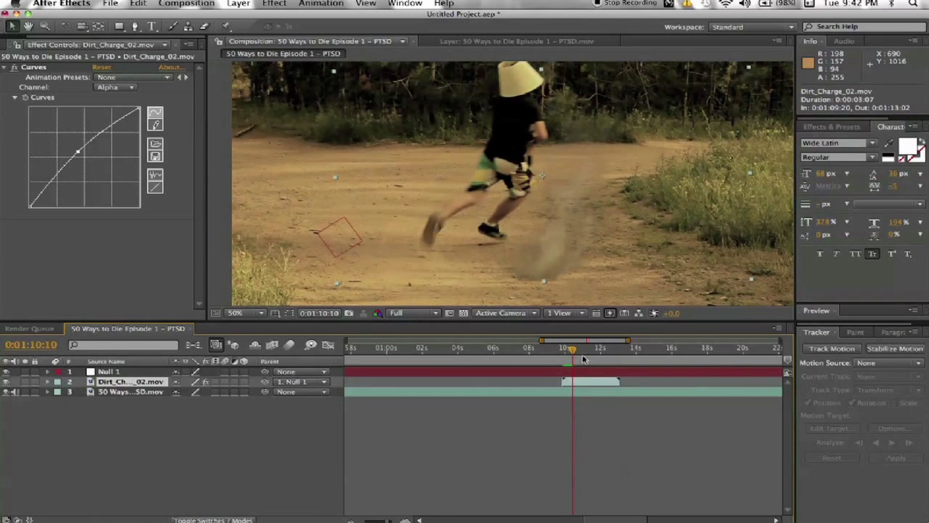
pyautogui.press('pageup')
pyautogui.press('pageup')
pyautogui.press('pageup')
pyautogui.press('pageup')
pyautogui.press('pageup')
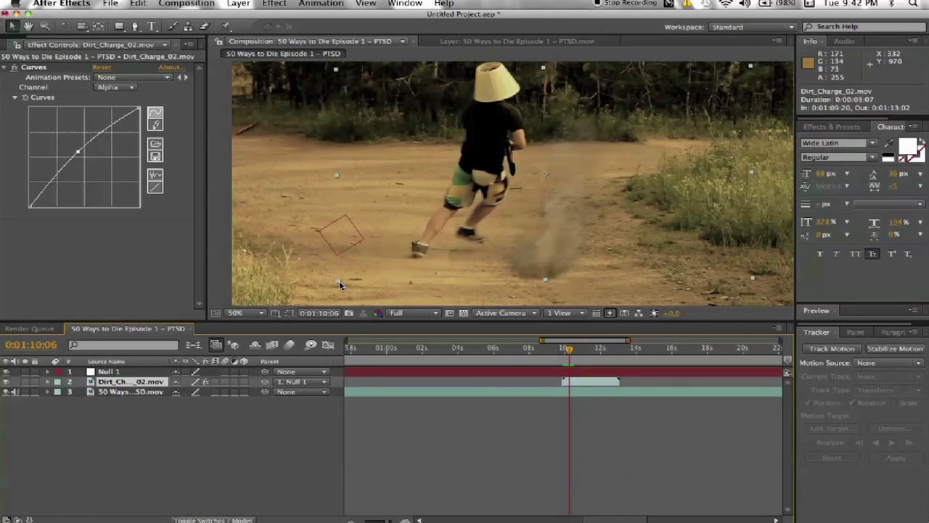
# Step: Scale Dirt_Charge_02.mov to 37%, place it on the road behind the runner, and duplicate it
pyautogui.press('alt+KP_Subtract')
pyautogui.press('alt+shift+KP_Subtract')
pyautogui.press('alt+shift+KP_Subtract')
pyautogui.press('alt+shift+KP_Subtract')
pyautogui.press('alt+shift+KP_Subtract')
pyautogui.press('alt+shift+KP_Subtract')
pyautogui.press('alt+shift+KP_Subtract')
pyautogui.press('alt+KP_Subtract')
pyautogui.press('alt+KP_Subtract')
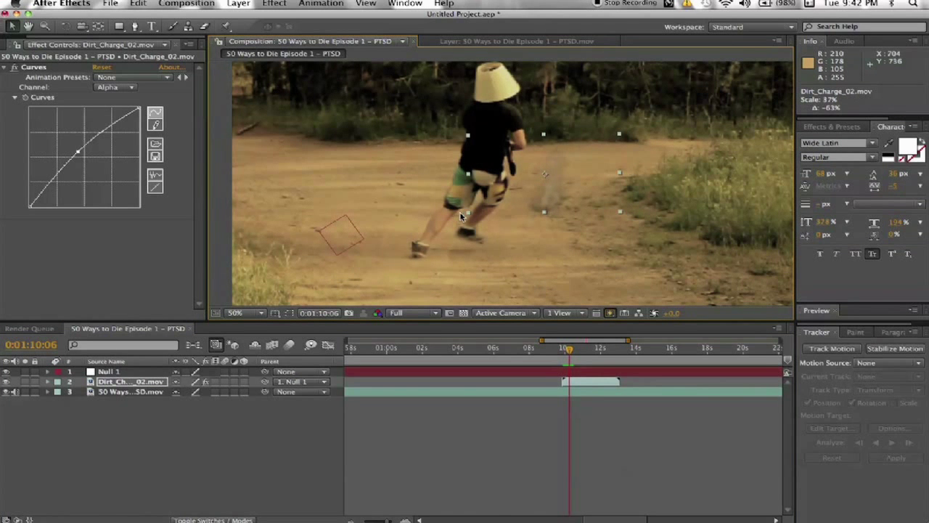
pyautogui.moveTo(539, 193); pyautogui.dragTo(530, 246)
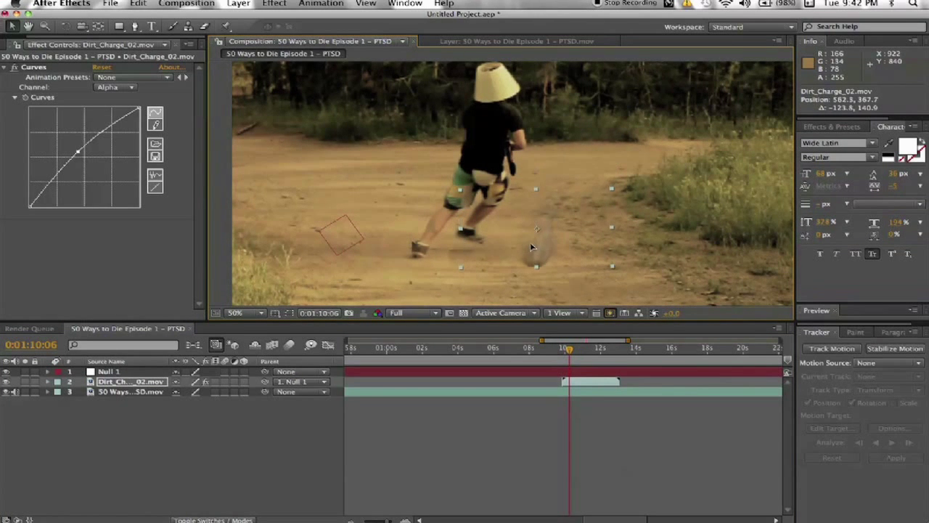
pyautogui.press('F4')
pyautogui.press('pagedown')
pyautogui.press('pagedown')
pyautogui.press('pagedown')
pyautogui.press('pagedown')
pyautogui.press('pagedown')
pyautogui.press('pagedown')
pyautogui.press('pagedown')
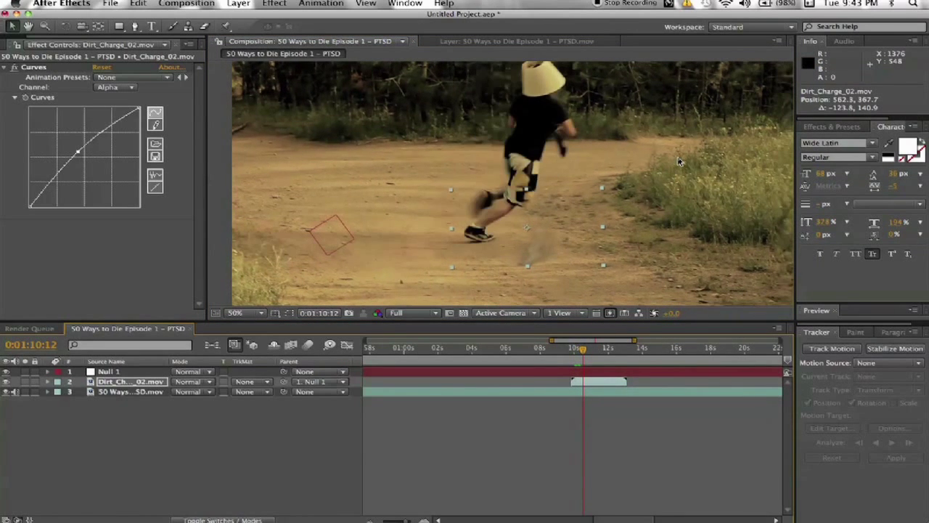
pyautogui.press('pageup')
pyautogui.press('pageup')
pyautogui.press('pageup')
pyautogui.press('pageup')
pyautogui.press('pageup')
pyautogui.press('pageup')
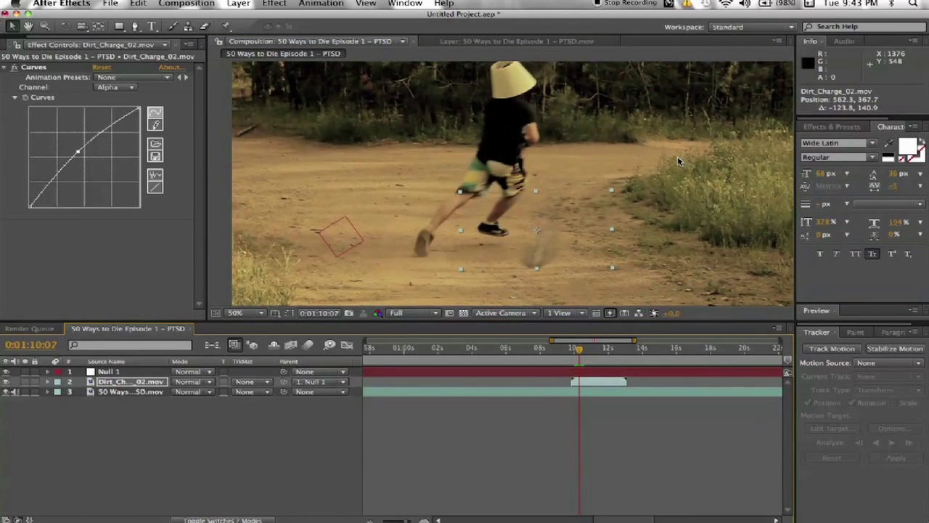
pyautogui.click(146, 386)
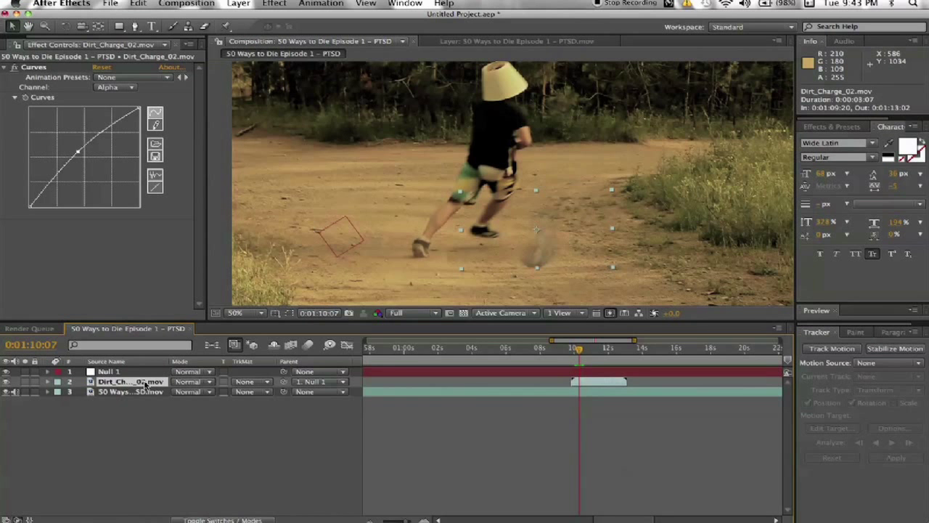
pyautogui.press('super+d')
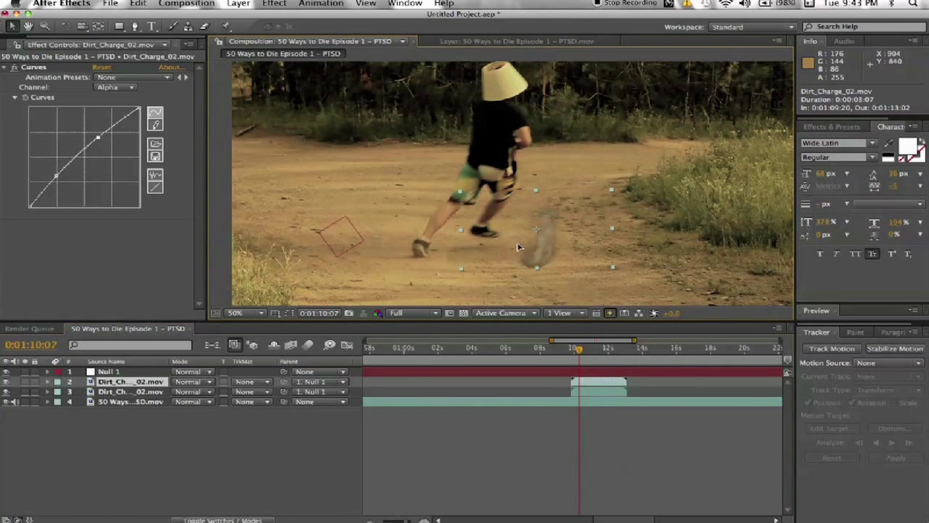
# Step: Move the duplicated dirt hit to the upper left near the tracker box
pyautogui.moveTo(537, 239); pyautogui.dragTo(358, 202)
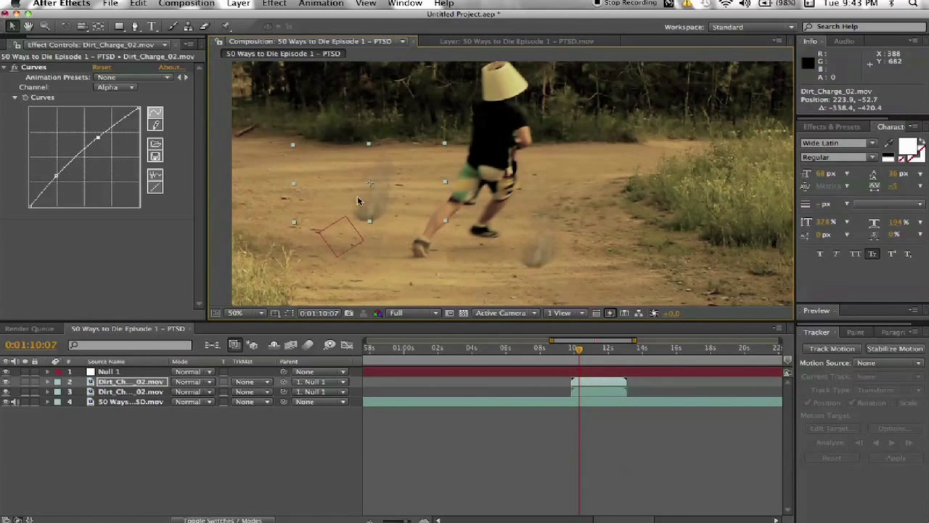
pyautogui.press('pagedown')
pyautogui.press('pageup')
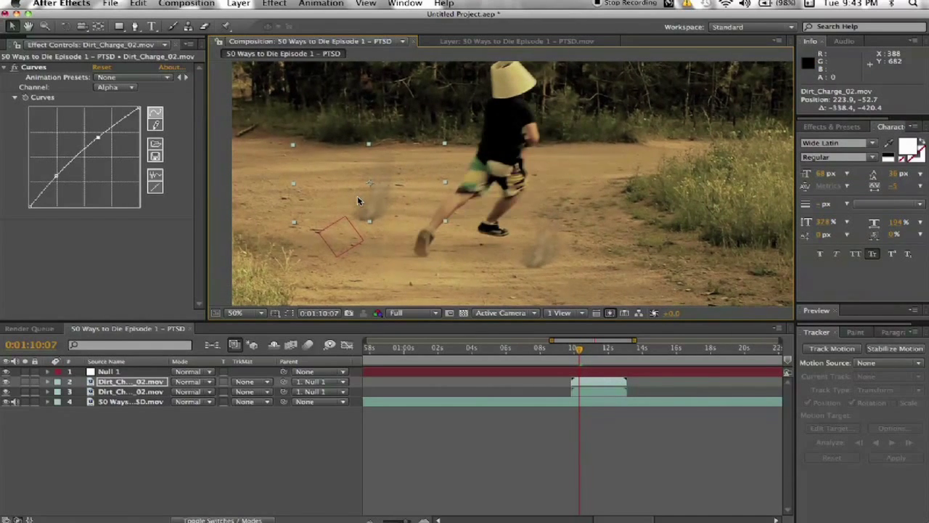
pyautogui.press('pageup')
pyautogui.press('pageup')
pyautogui.press('pageup')
pyautogui.press('pageup')
pyautogui.press('pageup')
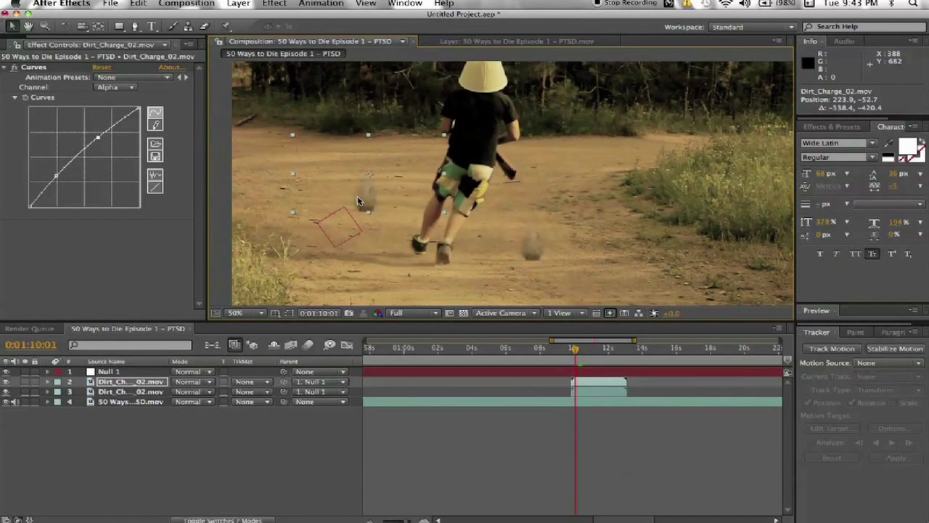
pyautogui.press('pagedown')
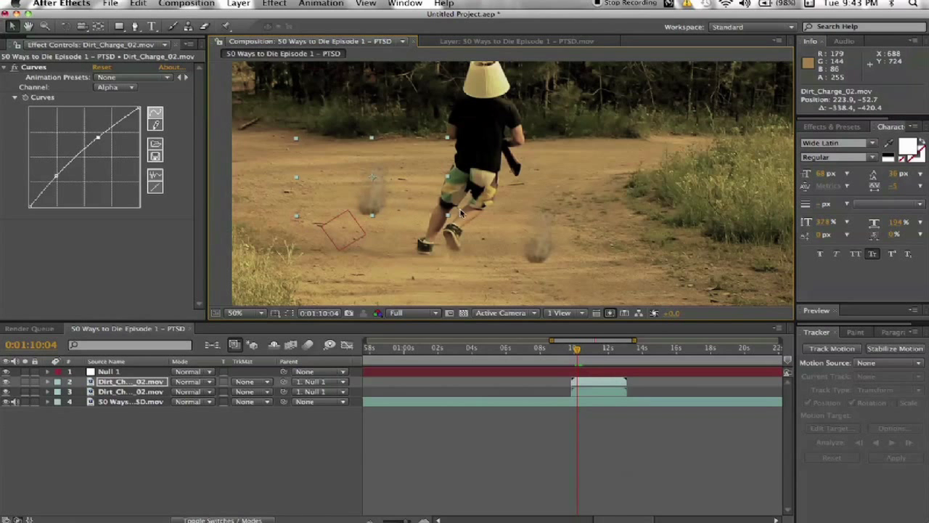
# Step: Flip and shrink the copy to 29%, then shift its start to 0:01:10:07
pyautogui.moveTo(449, 180); pyautogui.dragTo(300, 178)
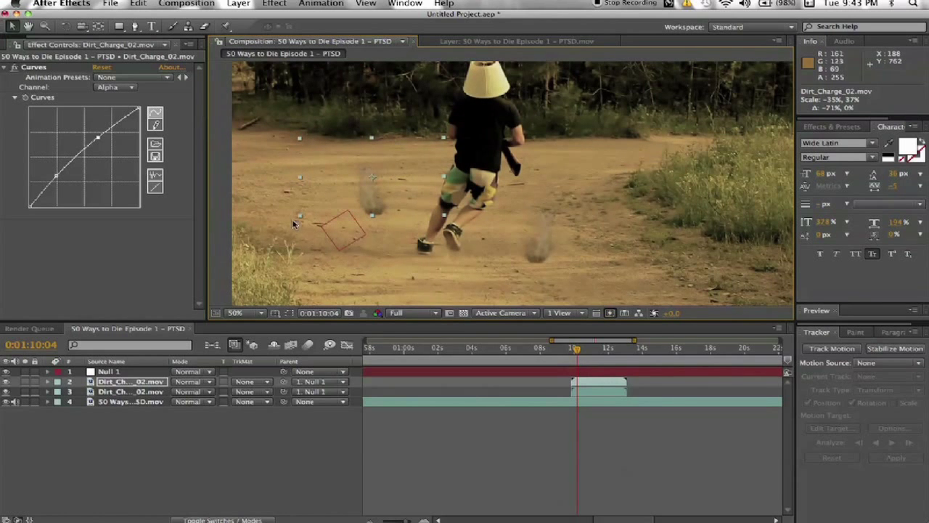
pyautogui.moveTo(301, 221); pyautogui.dragTo(354, 191)
pyautogui.press('pagedown')
pyautogui.press('pagedown')
pyautogui.press('pagedown')
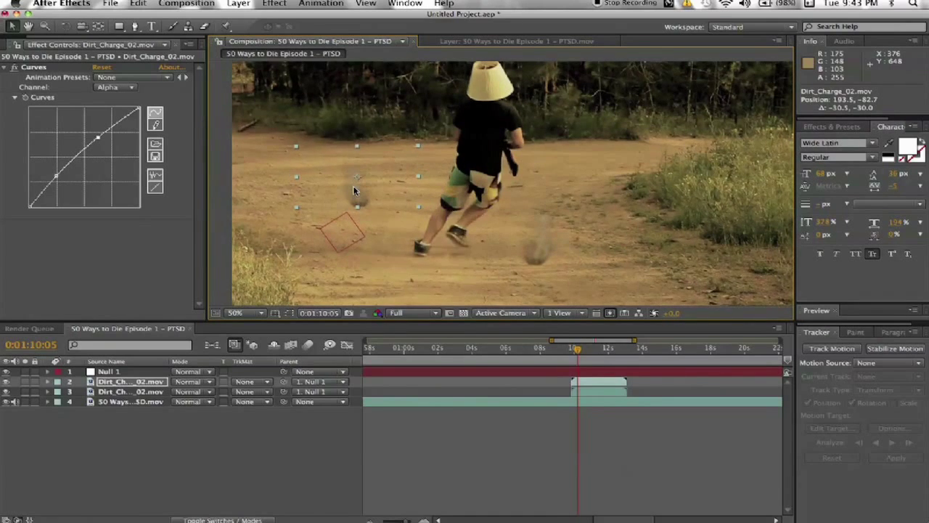
pyautogui.press('pagedown')
pyautogui.press('pagedown')
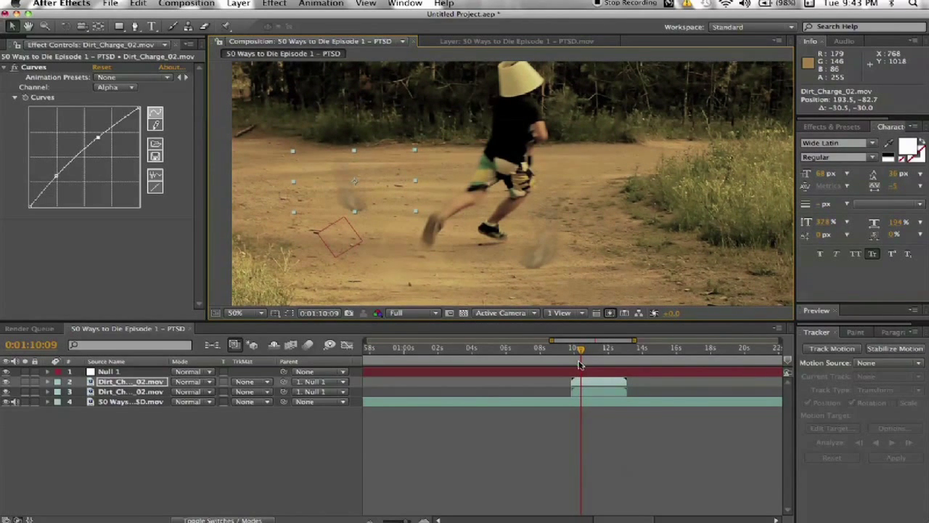
pyautogui.press('pagedown')
pyautogui.press('pagedown')
pyautogui.press('pagedown')
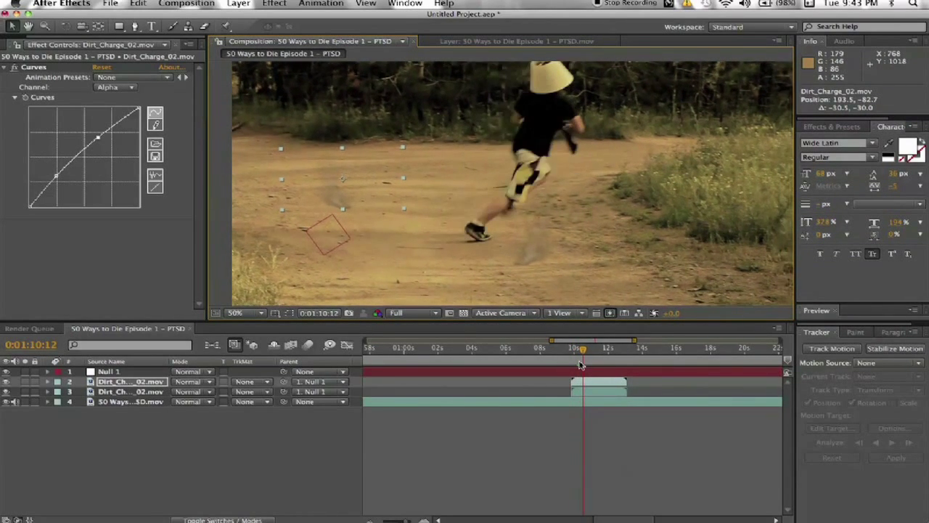
pyautogui.moveTo(592, 385); pyautogui.dragTo(599, 386)
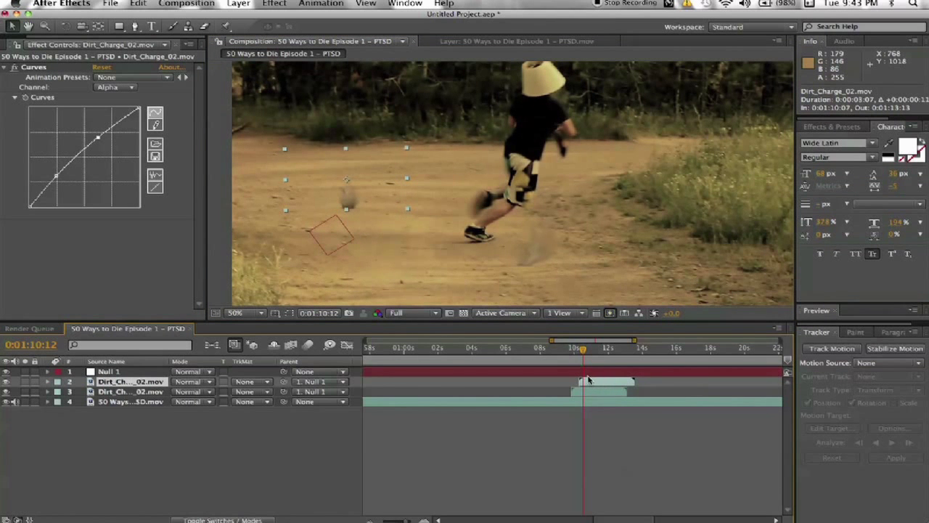
pyautogui.click(572, 361)
pyautogui.press('pagedown')
pyautogui.press('pagedown')
pyautogui.press('pagedown')
pyautogui.press('pagedown')
pyautogui.press('pagedown')
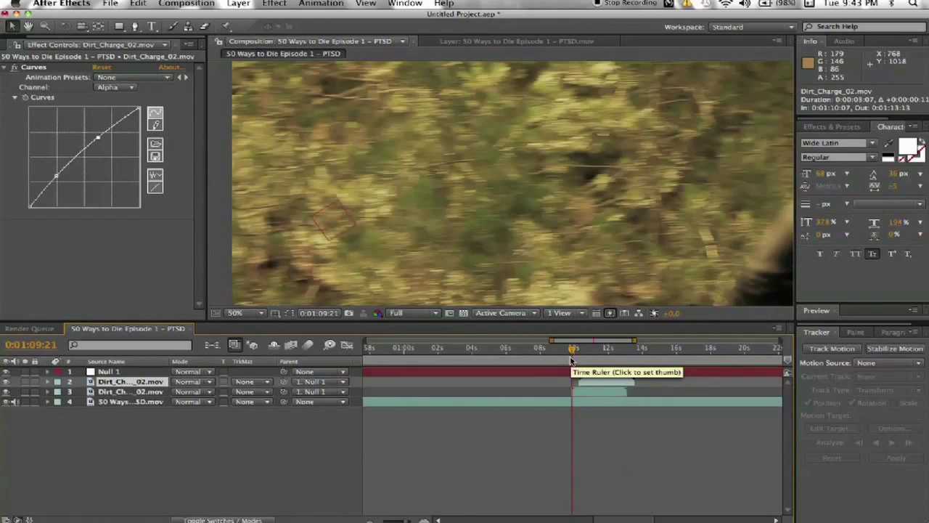
pyautogui.press('pagedown')
pyautogui.press('pagedown')
pyautogui.press('pagedown')
pyautogui.press('pagedown')
pyautogui.press('pagedown')
pyautogui.press('pagedown')
pyautogui.press('pagedown')
pyautogui.press('pagedown')
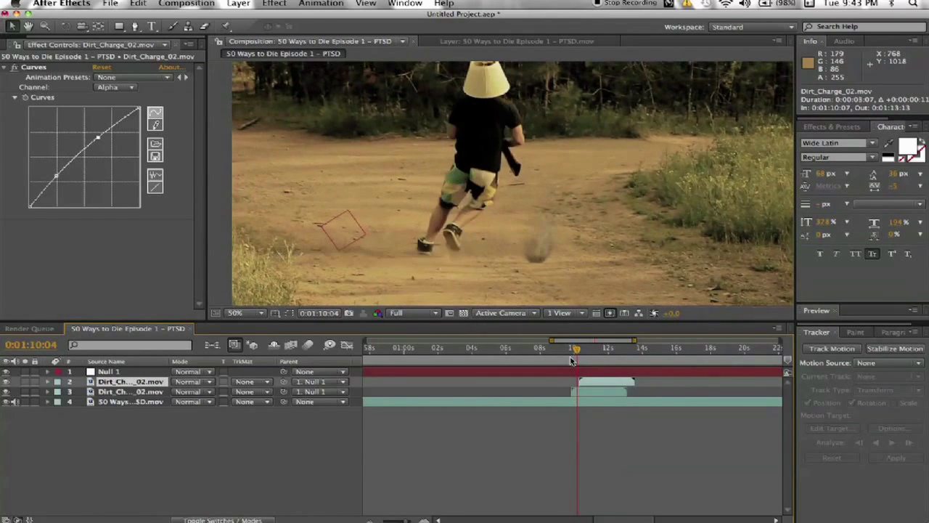
pyautogui.press('pagedown')
pyautogui.press('pagedown')
pyautogui.press('pagedown')
pyautogui.press('pagedown')
pyautogui.press('pagedown')
pyautogui.press('pagedown')
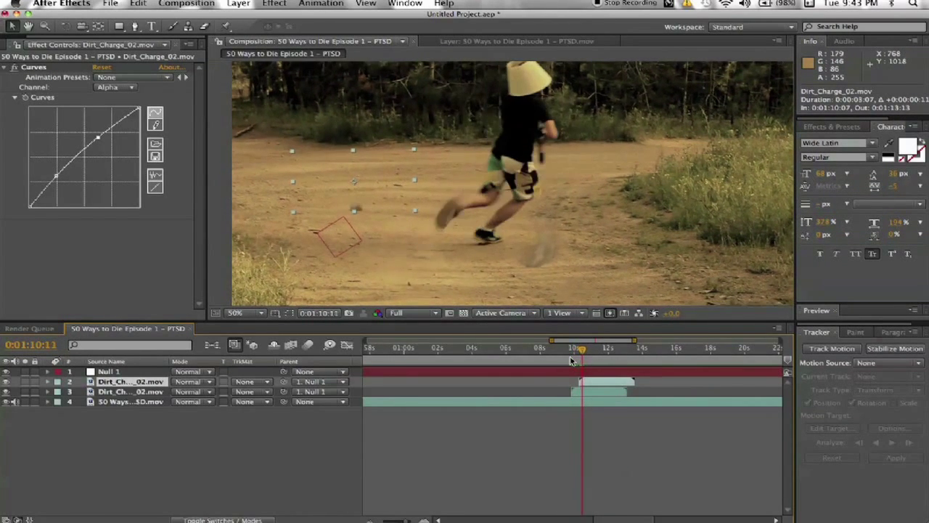
pyautogui.press('pagedown')
pyautogui.press('pagedown')
pyautogui.press('pagedown')
pyautogui.press('pagedown')
pyautogui.press('pagedown')
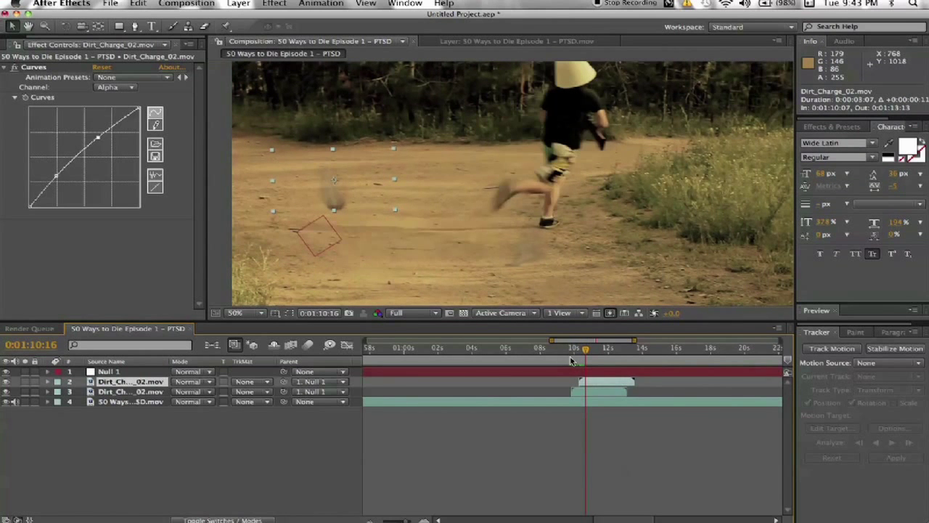
pyautogui.press('pagedown')
pyautogui.press('pagedown')
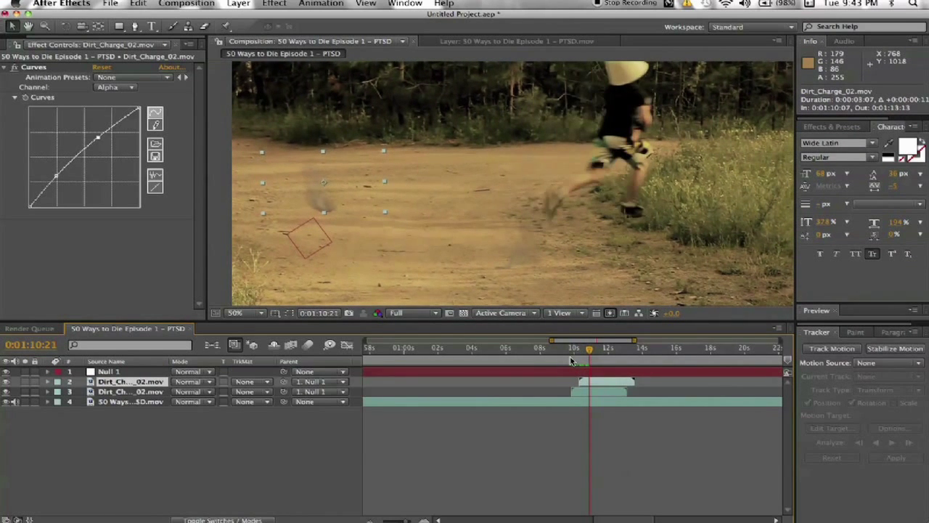
pyautogui.press('pageup')
pyautogui.press('pageup')
pyautogui.press('pageup')
pyautogui.press('pageup')
pyautogui.press('pageup')
pyautogui.press('pageup')
pyautogui.press('pageup')
pyautogui.press('pageup')
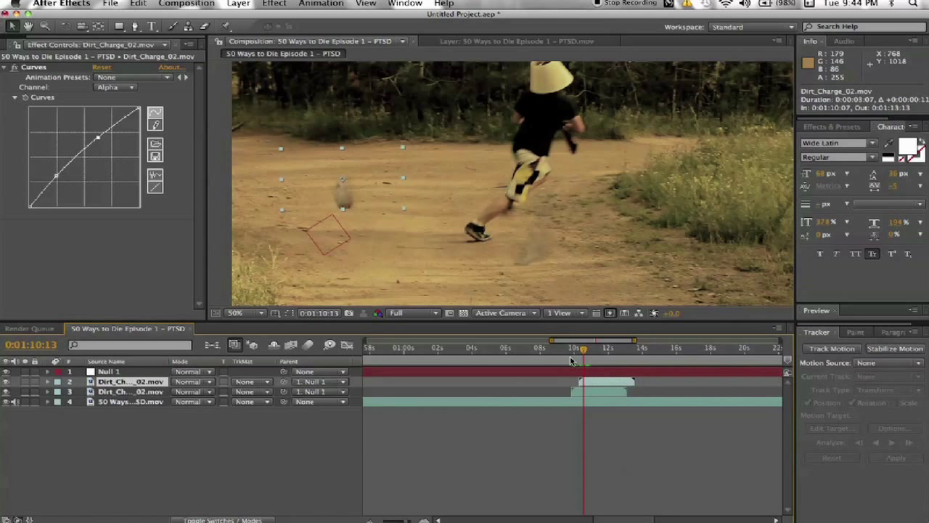
pyautogui.moveTo(582, 351); pyautogui.dragTo(579, 352)
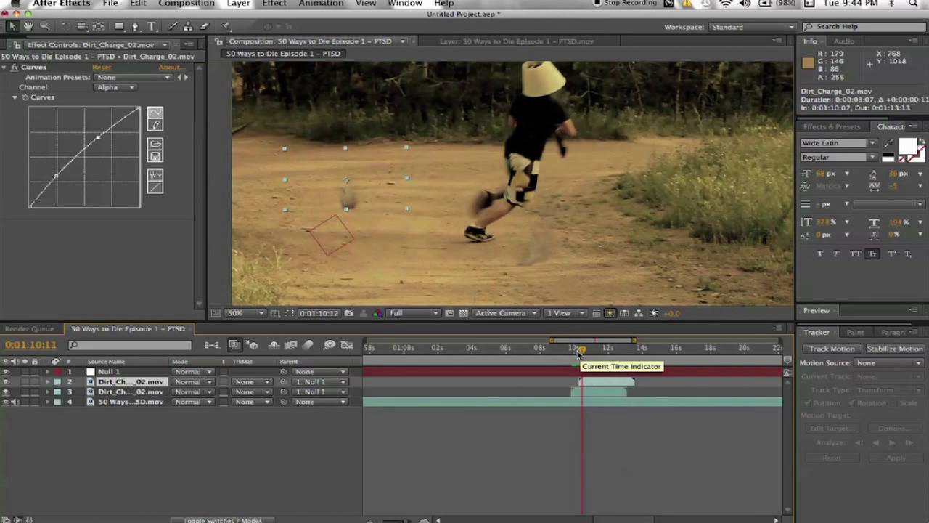
pyautogui.press('pagedown')
pyautogui.press('pagedown')
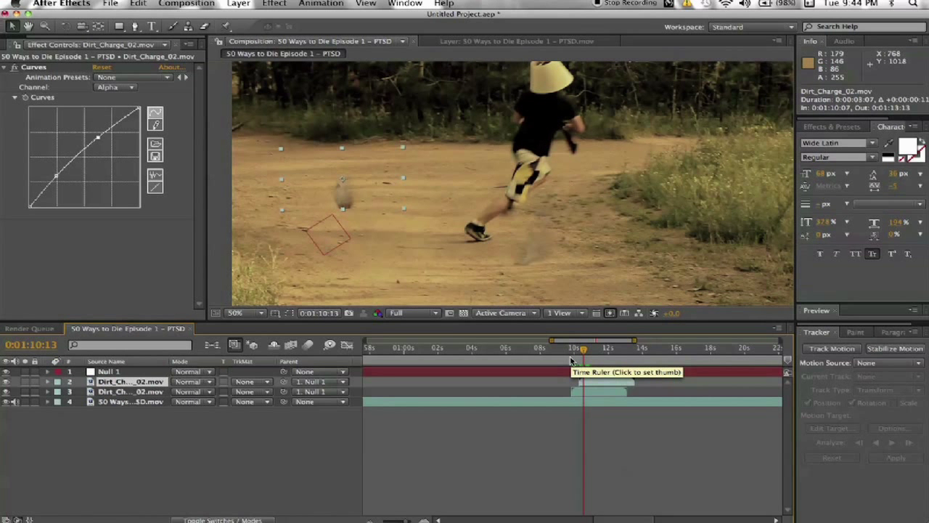